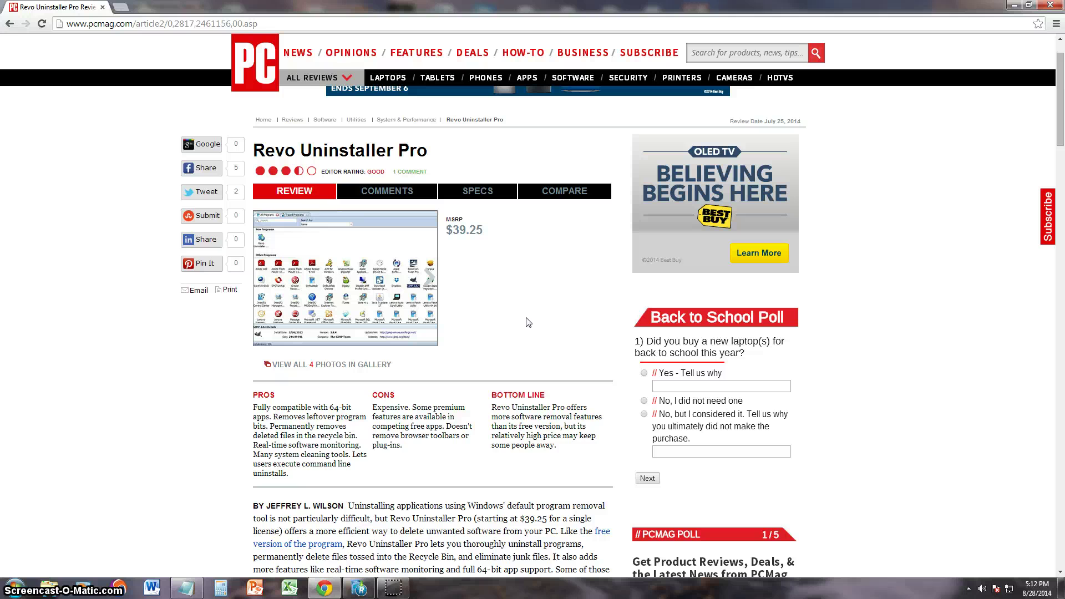
Scroll the review and briefly highlight the $39.25 MSRP price
{"action": "left_click", "coordinate": [507, 319]}
{"action": "scroll", "coordinate": [532, 312], "scroll_direction": "down", "scroll_amount": 1}
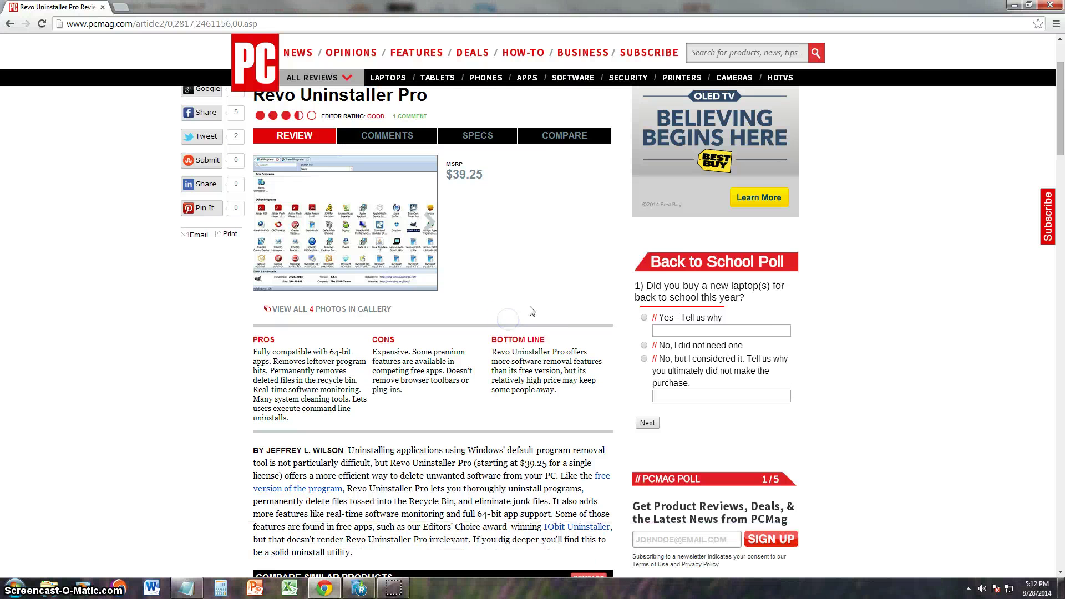
{"action": "left_click_drag", "start_coordinate": [447, 175], "coordinate": [483, 174]}
{"action": "left_click", "coordinate": [510, 186]}
Highlight the pros in turn: 64-bit apps, recycle bin, system cleaning tools, command-line uninstalls
{"action": "left_click_drag", "start_coordinate": [324, 352], "coordinate": [359, 362]}
{"action": "left_click", "coordinate": [359, 361]}
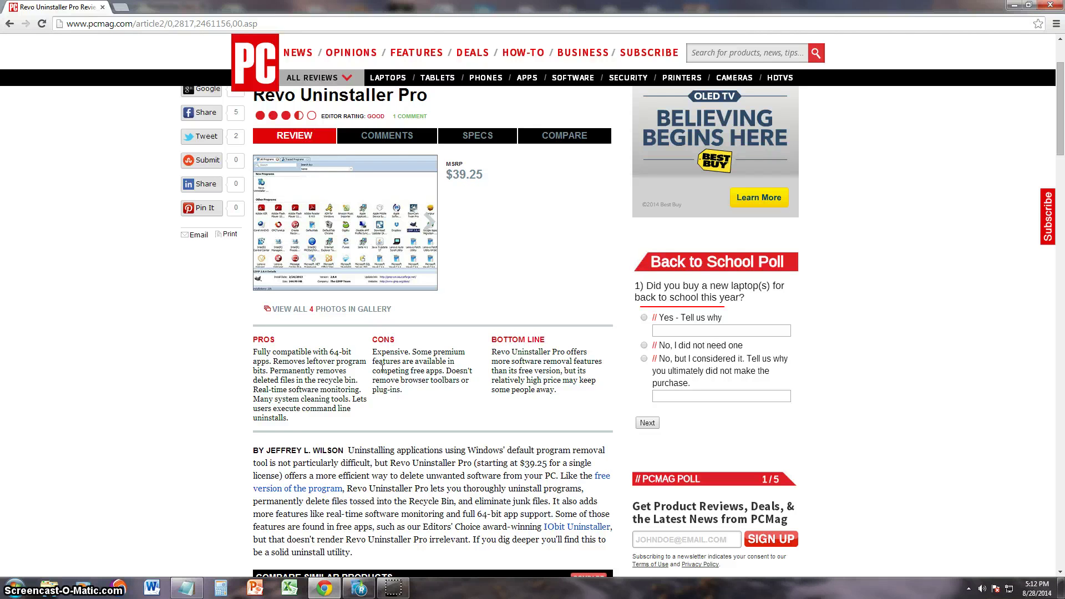
{"action": "left_click_drag", "start_coordinate": [276, 381], "coordinate": [358, 381]}
{"action": "left_click", "coordinate": [357, 378]}
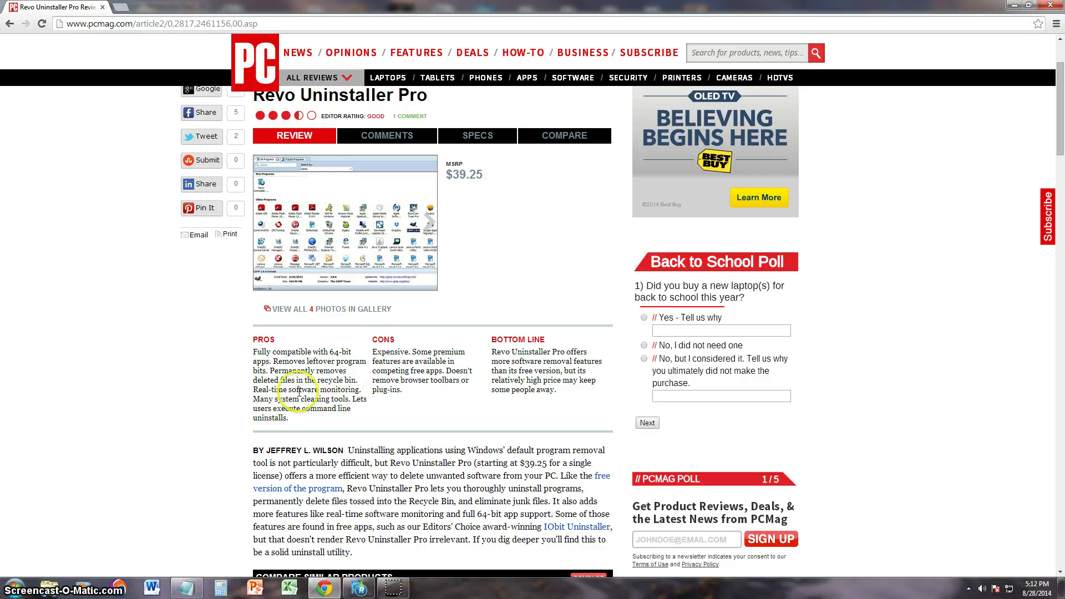
{"action": "left_click_drag", "start_coordinate": [276, 400], "coordinate": [368, 400]}
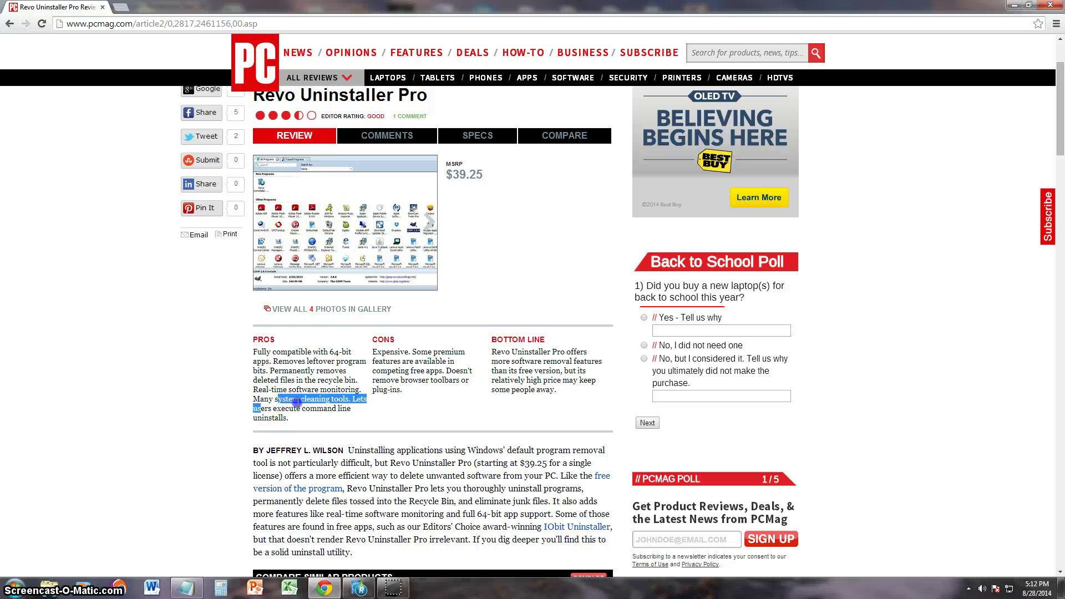
{"action": "left_click", "coordinate": [318, 416]}
{"action": "left_click", "coordinate": [319, 417]}
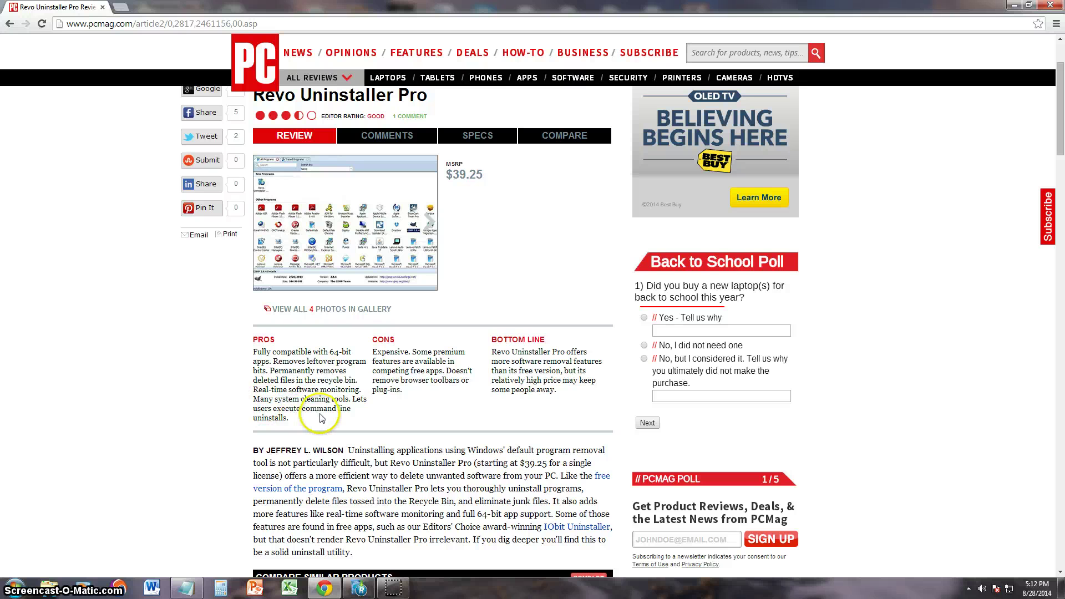
{"action": "left_click_drag", "start_coordinate": [281, 409], "coordinate": [368, 411]}
{"action": "left_click", "coordinate": [382, 408]}
{"action": "scroll", "coordinate": [452, 391], "scroll_direction": "down", "scroll_amount": 1}
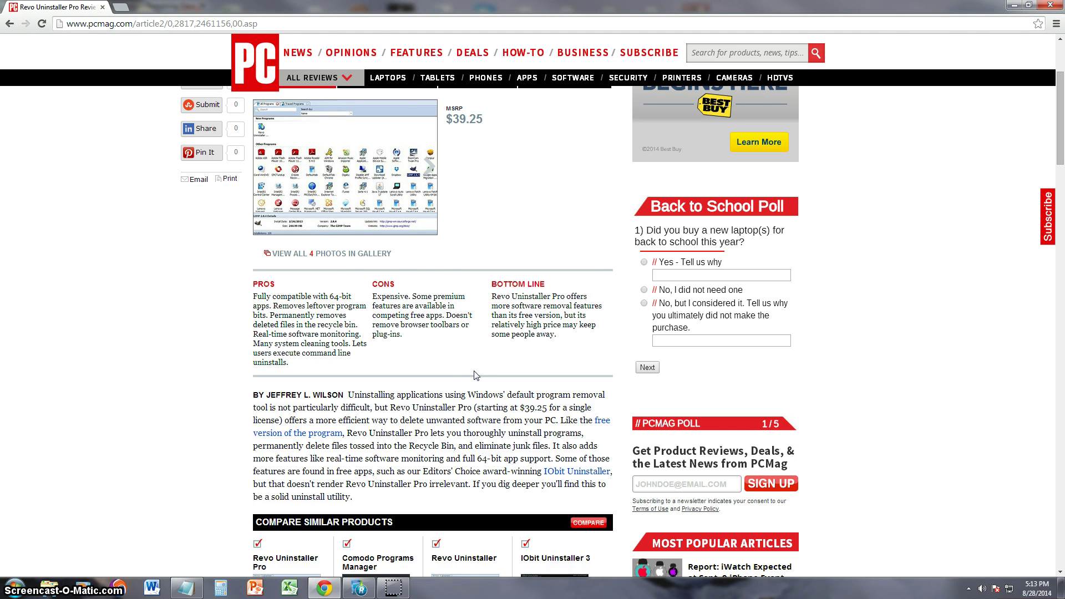
In Revo Uninstaller Pro, select 7-Zip 9.20, then show Panda Cloud Cleaner's details (version 1.0.98, 67.07 MB)
{"action": "left_click", "coordinate": [361, 589]}
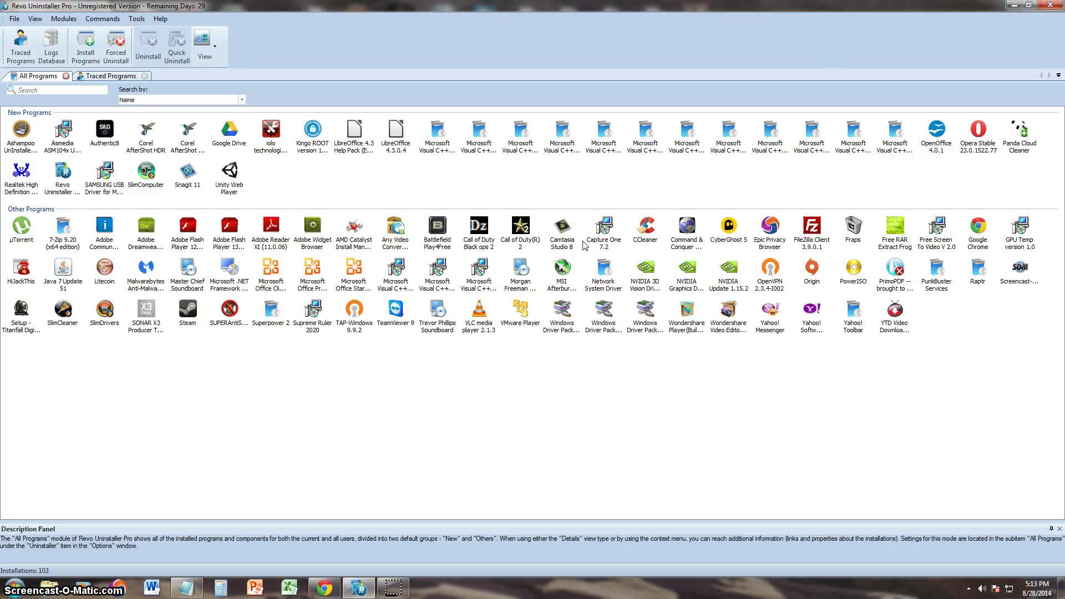
{"action": "left_click", "coordinate": [63, 251]}
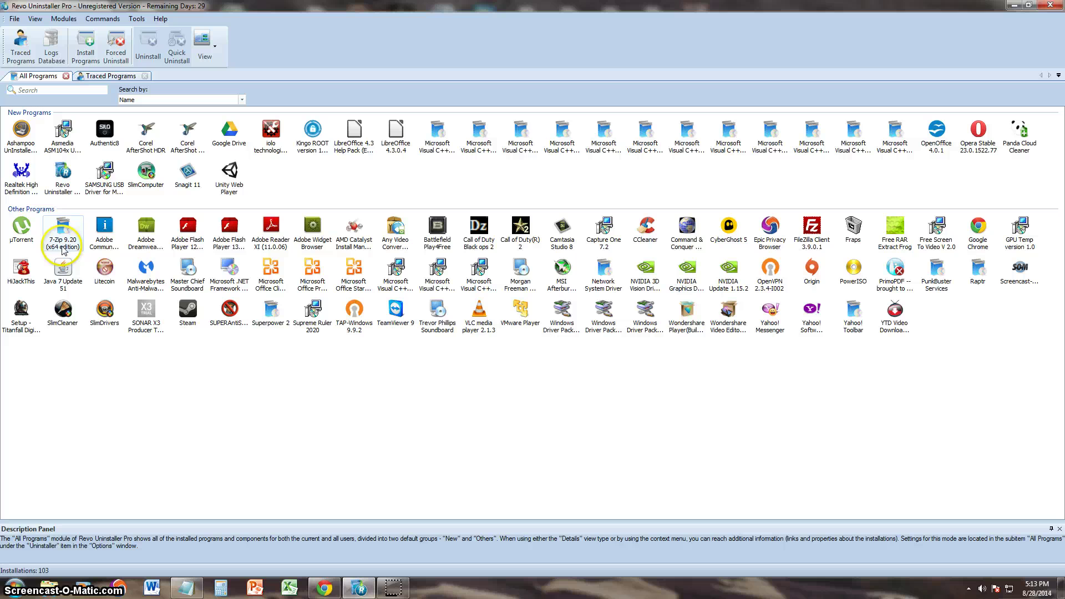
{"action": "mouse_move", "coordinate": [268, 312]}
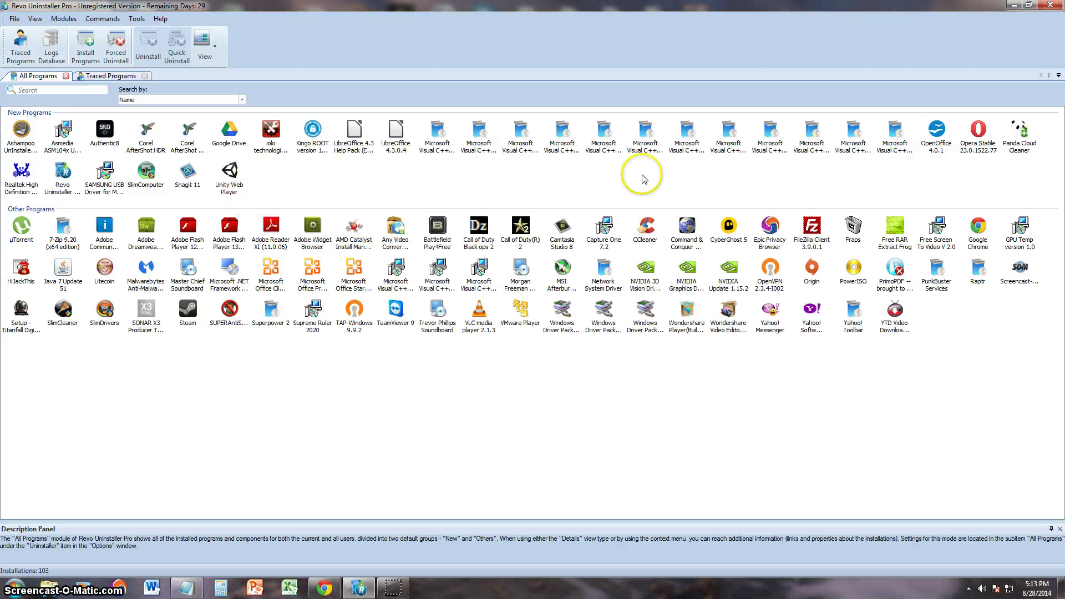
{"action": "left_click", "coordinate": [1015, 146]}
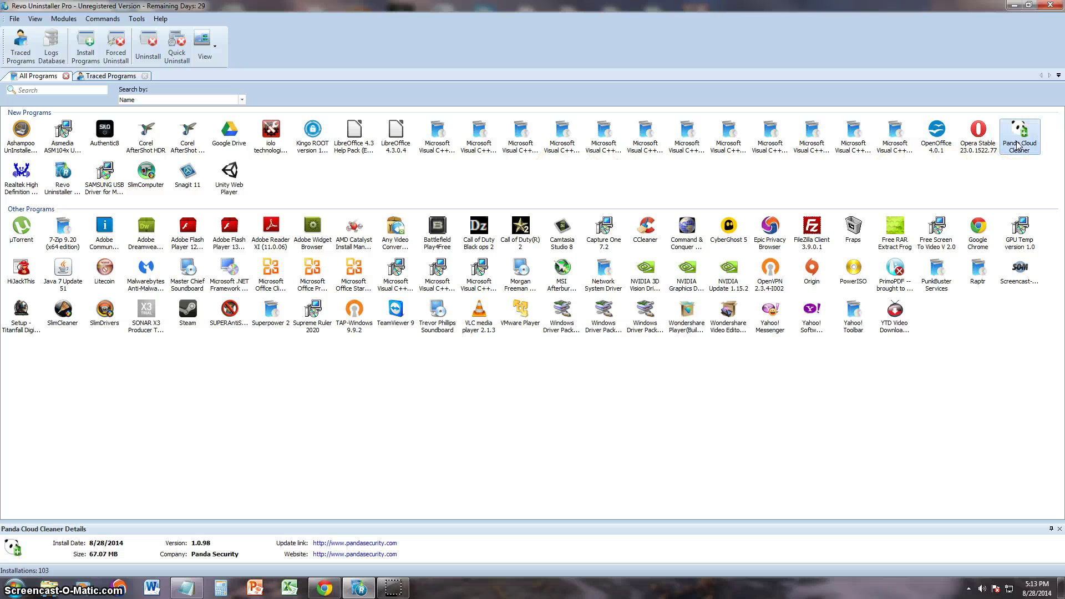
Uninstall Panda Cloud Cleaner, confirming complete removal and acknowledging the success message
{"action": "left_click", "coordinate": [169, 63]}
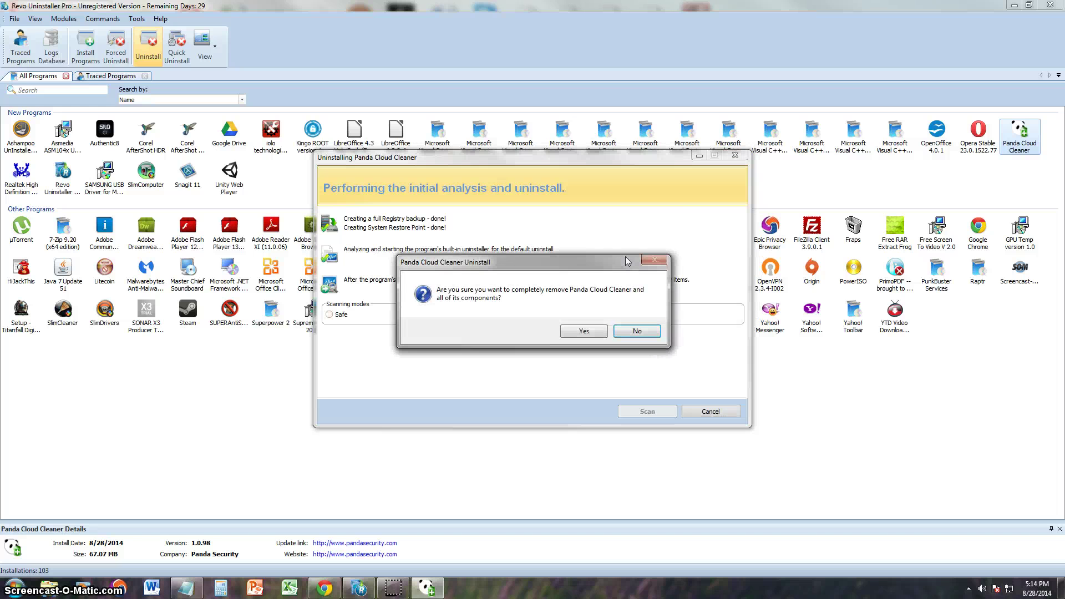
{"action": "left_click", "coordinate": [581, 332]}
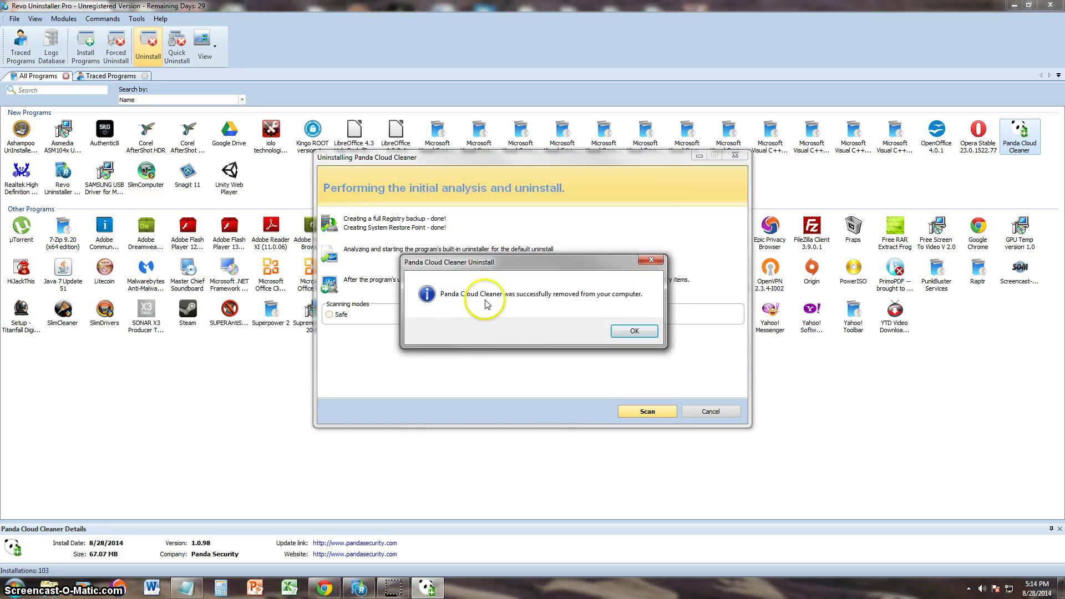
{"action": "left_click", "coordinate": [631, 332]}
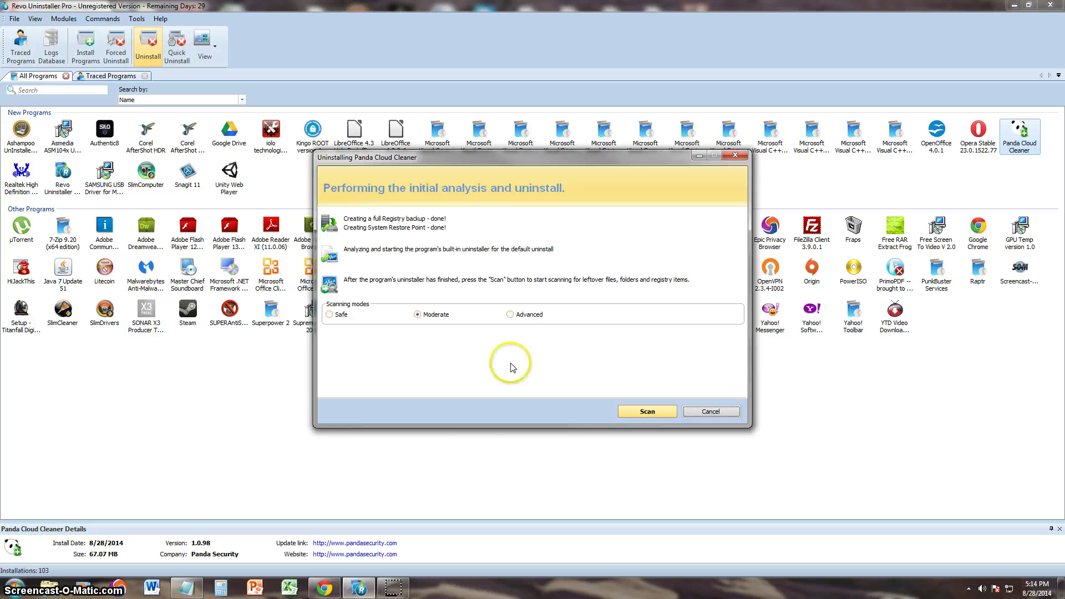
Scan for leftovers and delete the Tracing registry key with all its values, then finish
{"action": "left_click", "coordinate": [644, 411]}
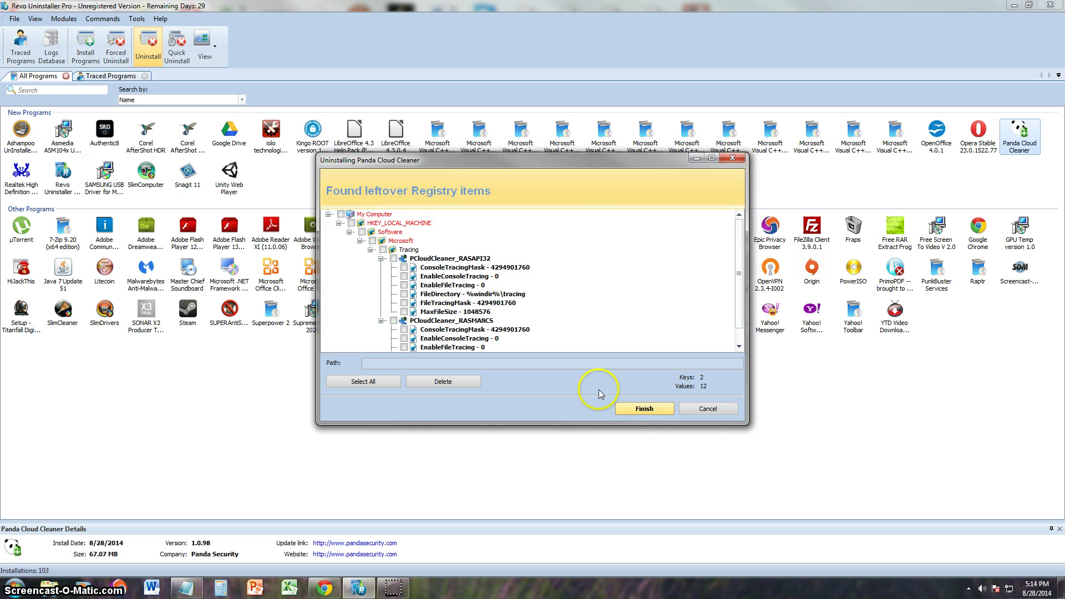
{"action": "scroll", "coordinate": [738, 248], "scroll_direction": "down", "scroll_amount": 1}
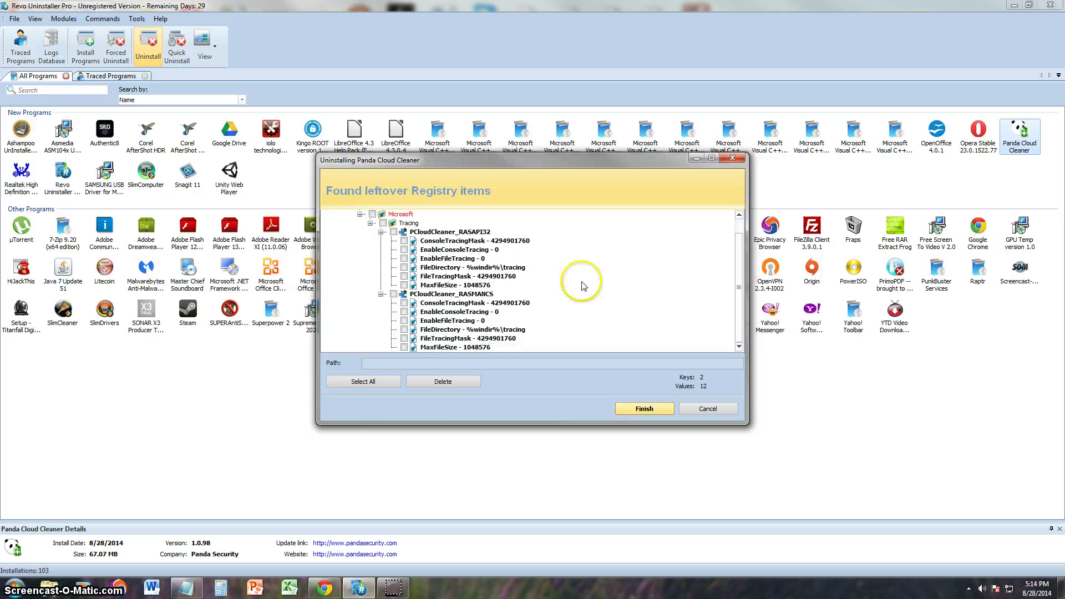
{"action": "right_click", "coordinate": [402, 223]}
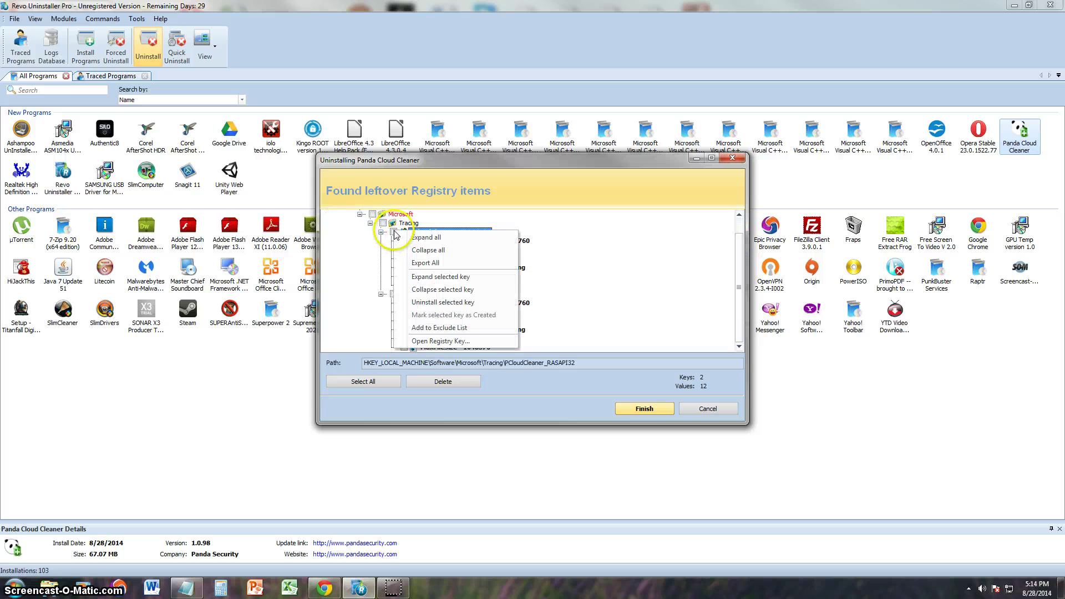
{"action": "left_click", "coordinate": [436, 309]}
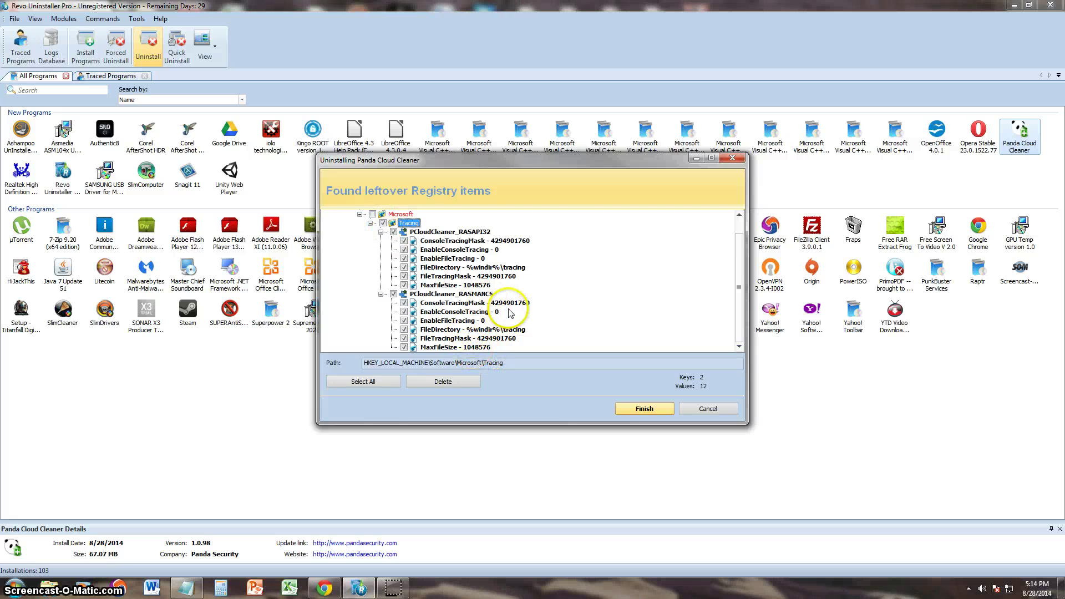
{"action": "scroll", "coordinate": [510, 314], "scroll_direction": "up", "scroll_amount": 1}
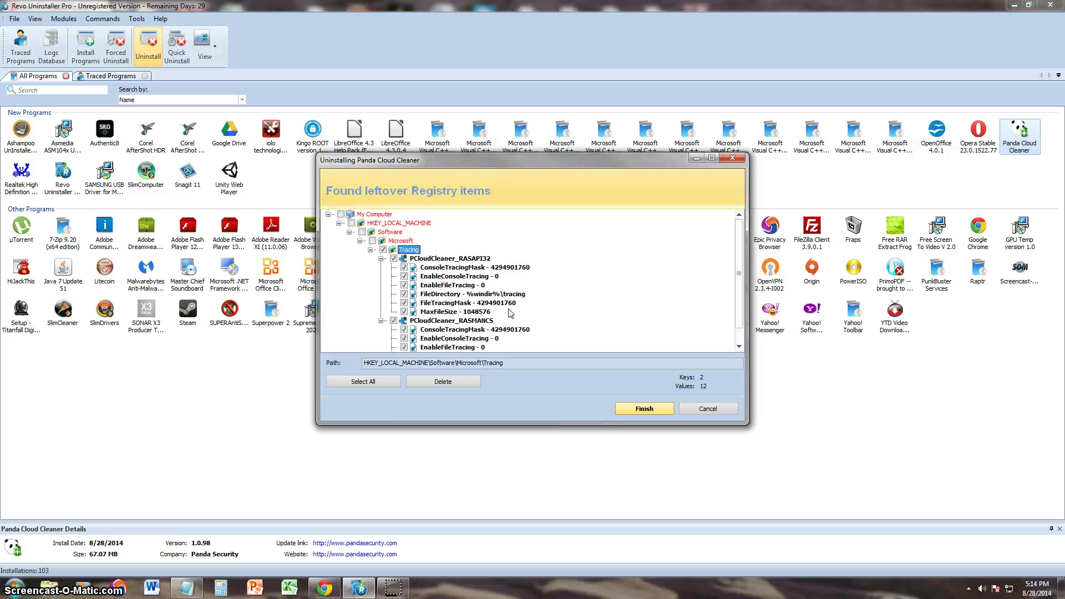
{"action": "scroll", "coordinate": [509, 313], "scroll_direction": "down", "scroll_amount": 1}
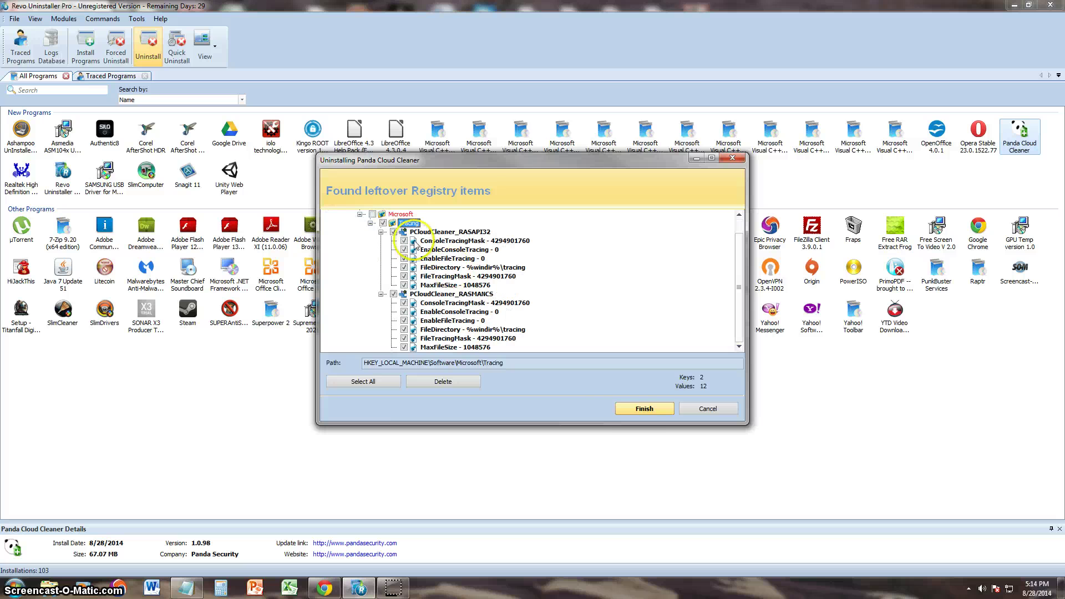
{"action": "left_click", "coordinate": [443, 382]}
{"action": "left_click", "coordinate": [547, 321]}
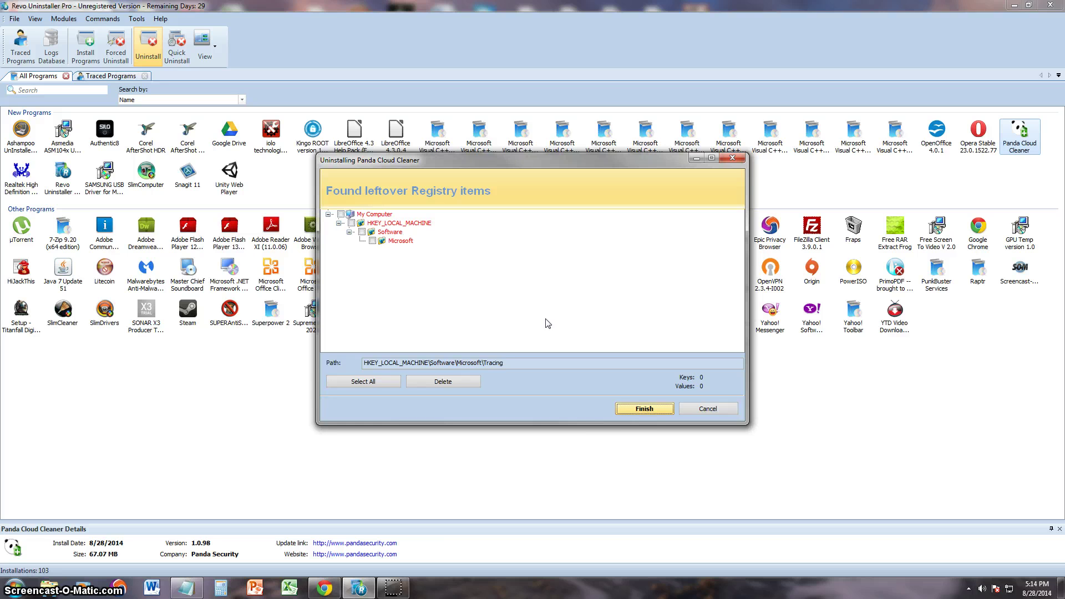
{"action": "left_click", "coordinate": [641, 410]}
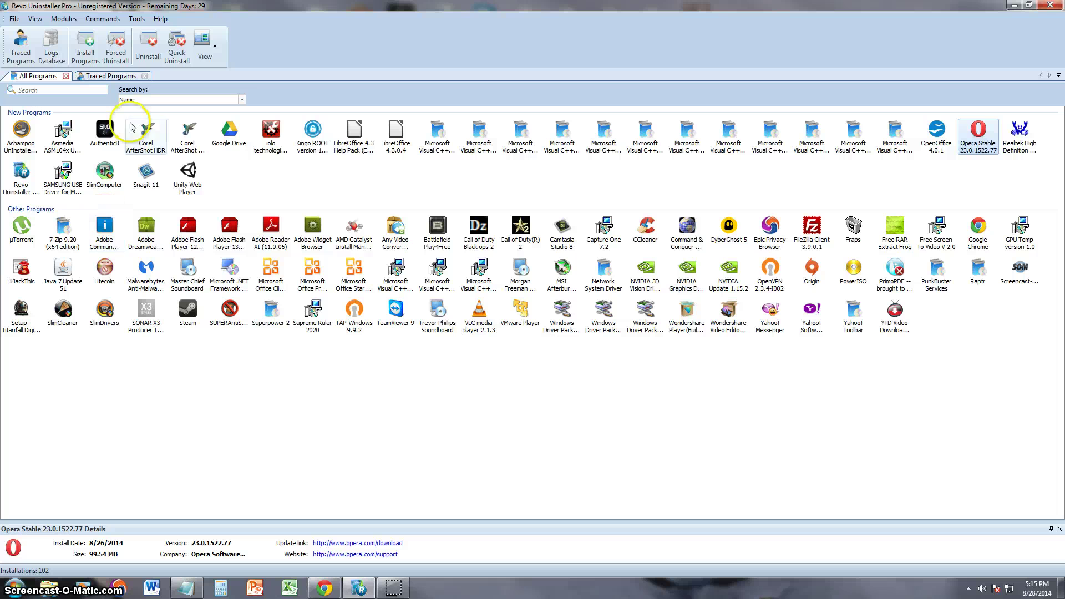
Open Tools > Autorun Manager, showing the 22 startup services
{"action": "left_click", "coordinate": [137, 20]}
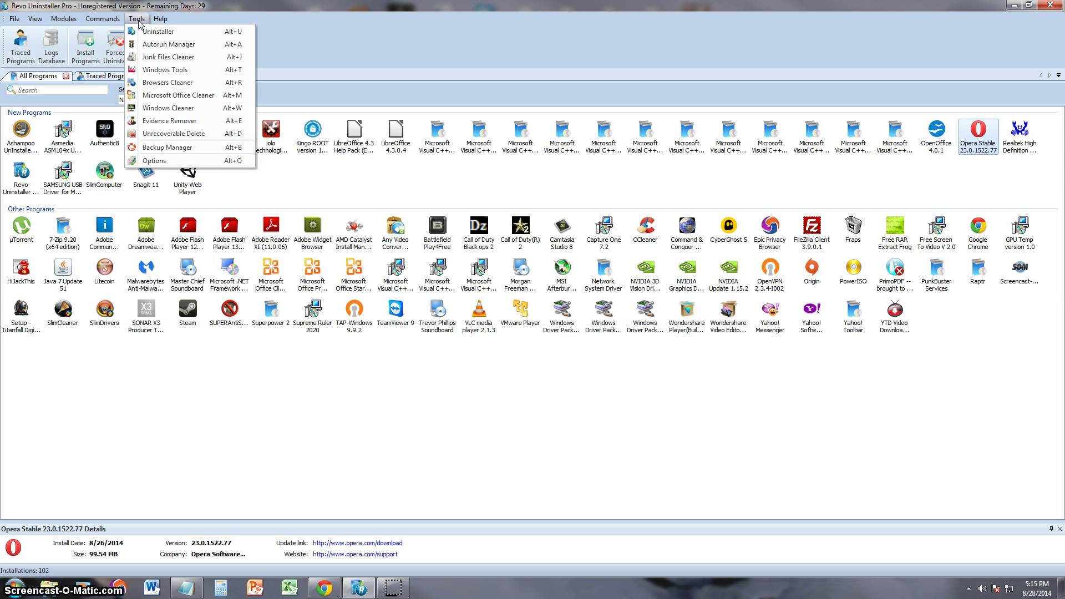
{"action": "left_click", "coordinate": [201, 49]}
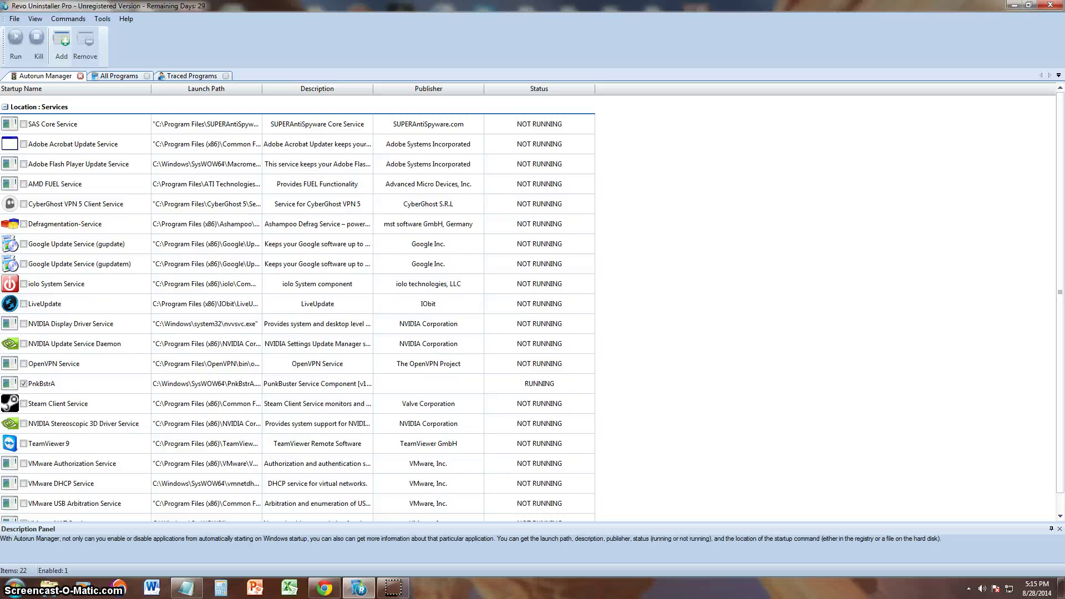
Enable Defragmentation-Service to start with Windows and open the Junk Files Cleaner
{"action": "left_click", "coordinate": [24, 224]}
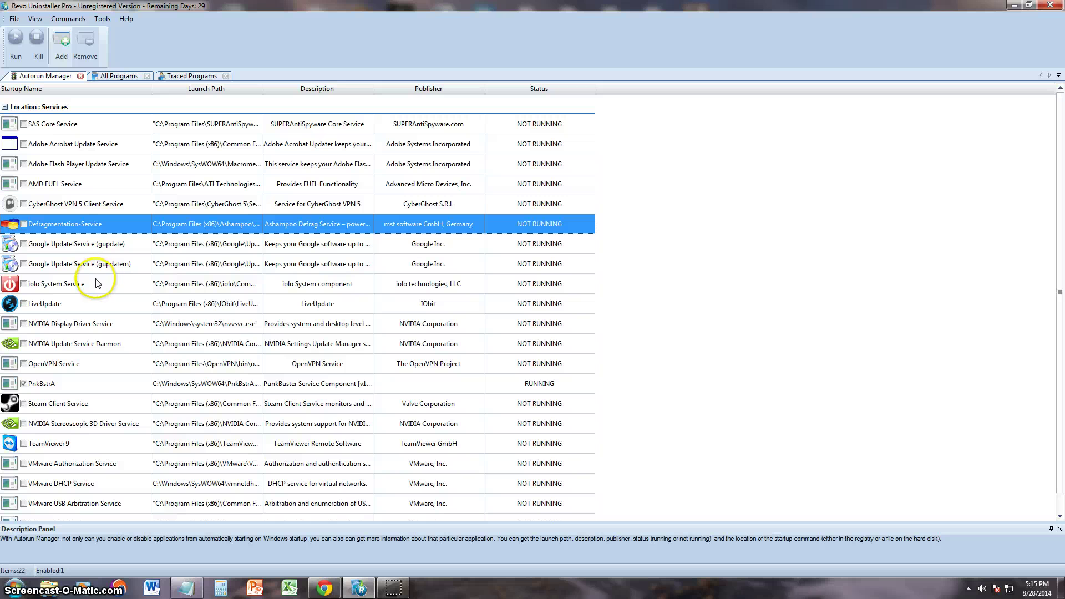
{"action": "left_click", "coordinate": [102, 19]}
{"action": "left_click", "coordinate": [128, 57]}
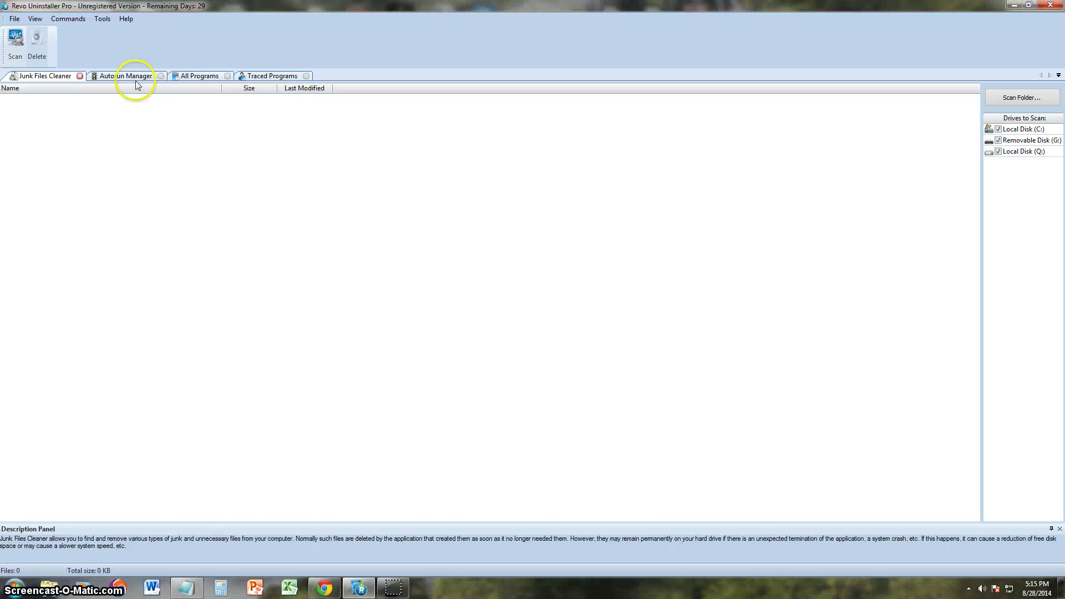
Cycle through the Autorun Manager, All Programs and Traced Programs tabs, then close every tab
{"action": "left_click", "coordinate": [132, 77]}
{"action": "left_click", "coordinate": [198, 76]}
{"action": "left_click", "coordinate": [271, 76]}
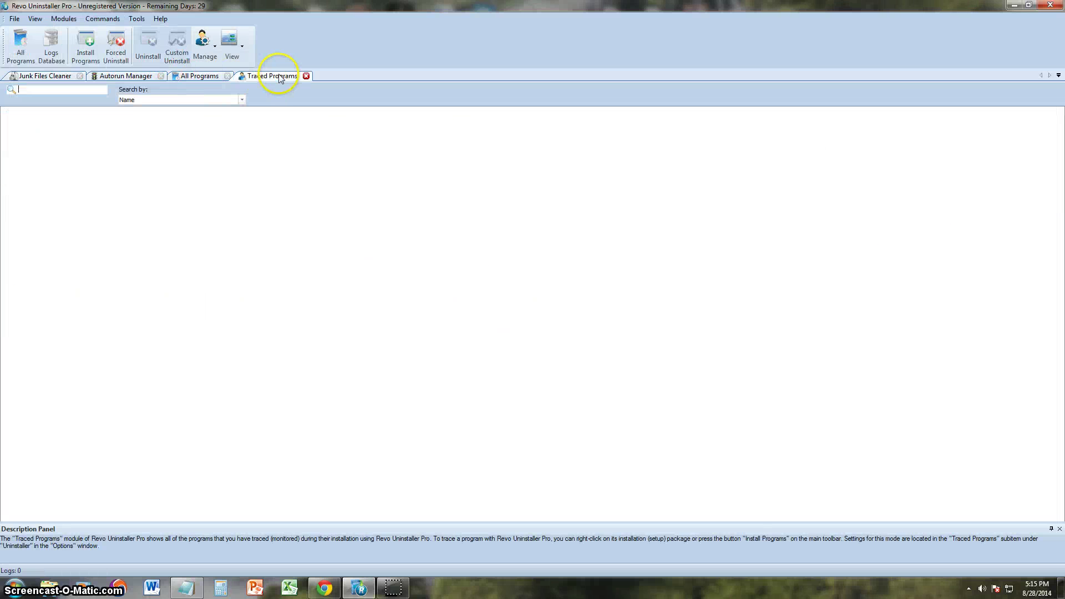
{"action": "left_click", "coordinate": [224, 77]}
{"action": "left_click", "coordinate": [226, 76]}
{"action": "left_click", "coordinate": [232, 76]}
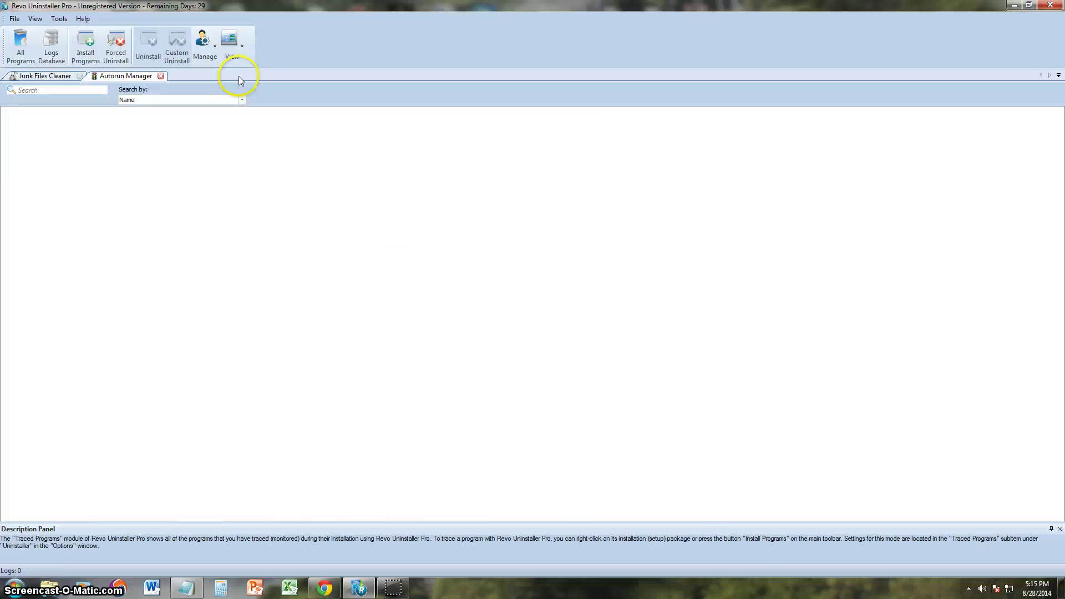
{"action": "left_click", "coordinate": [161, 76]}
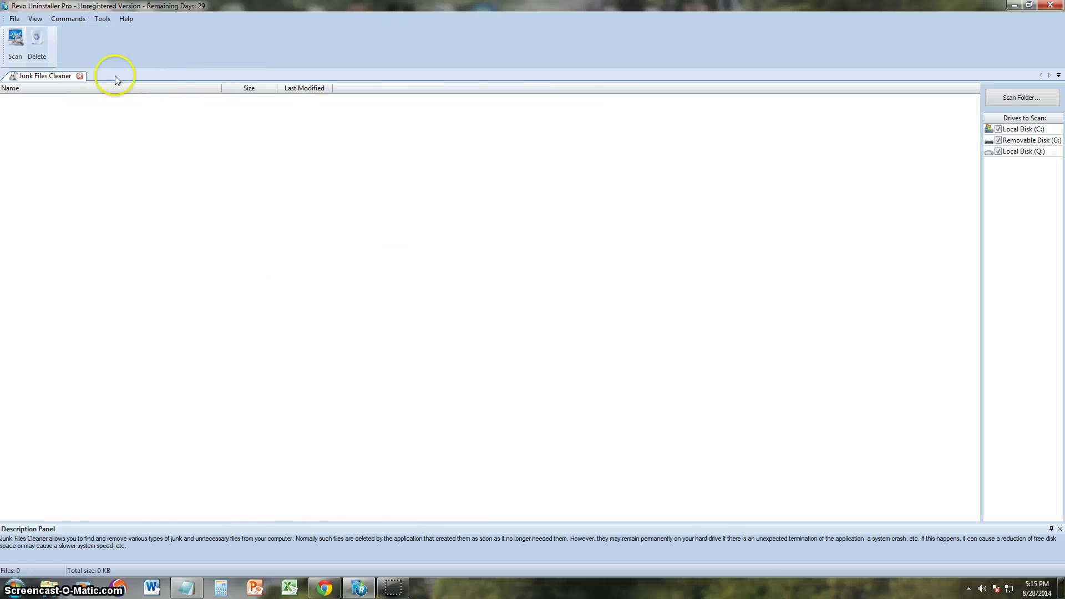
{"action": "left_click", "coordinate": [80, 76]}
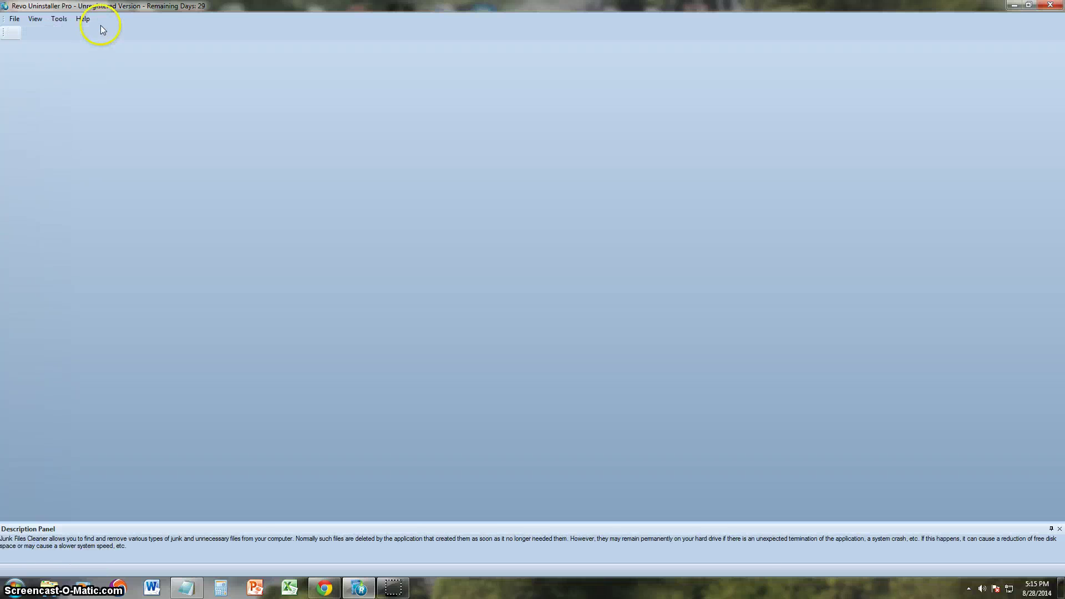
{"action": "left_click", "coordinate": [61, 18]}
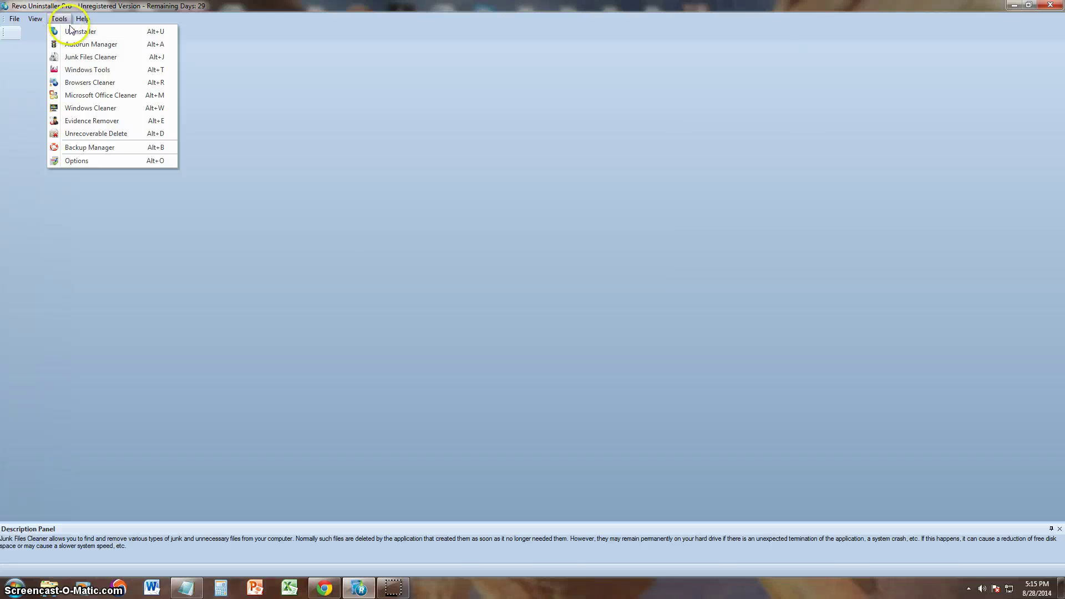
Reopen Junk Files Cleaner, scan the drives and delete the 38 junk files found (177 KB)
{"action": "left_click", "coordinate": [89, 57]}
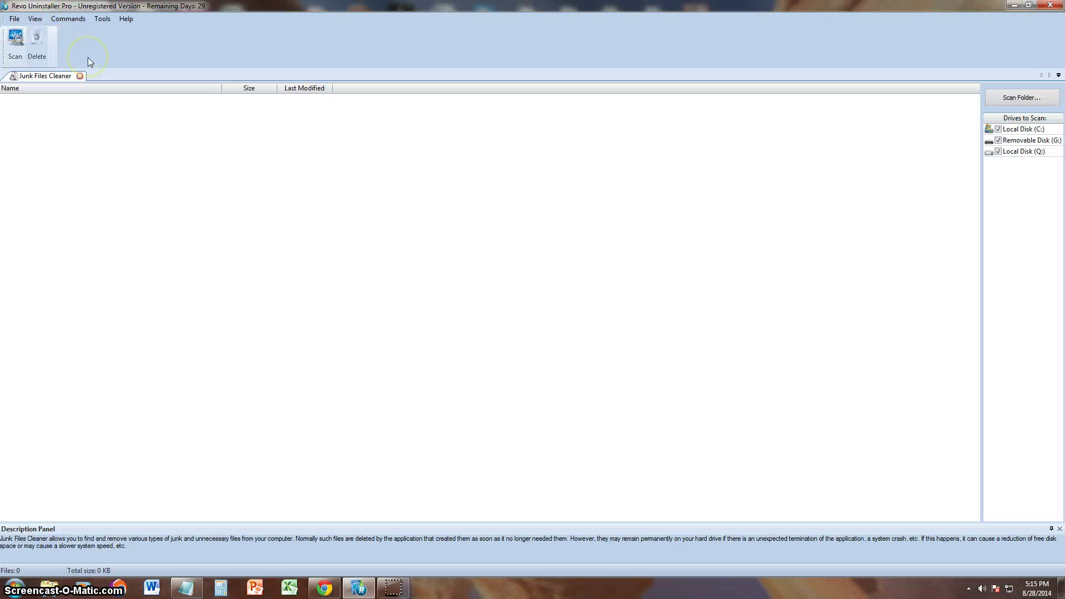
{"action": "left_click", "coordinate": [24, 48]}
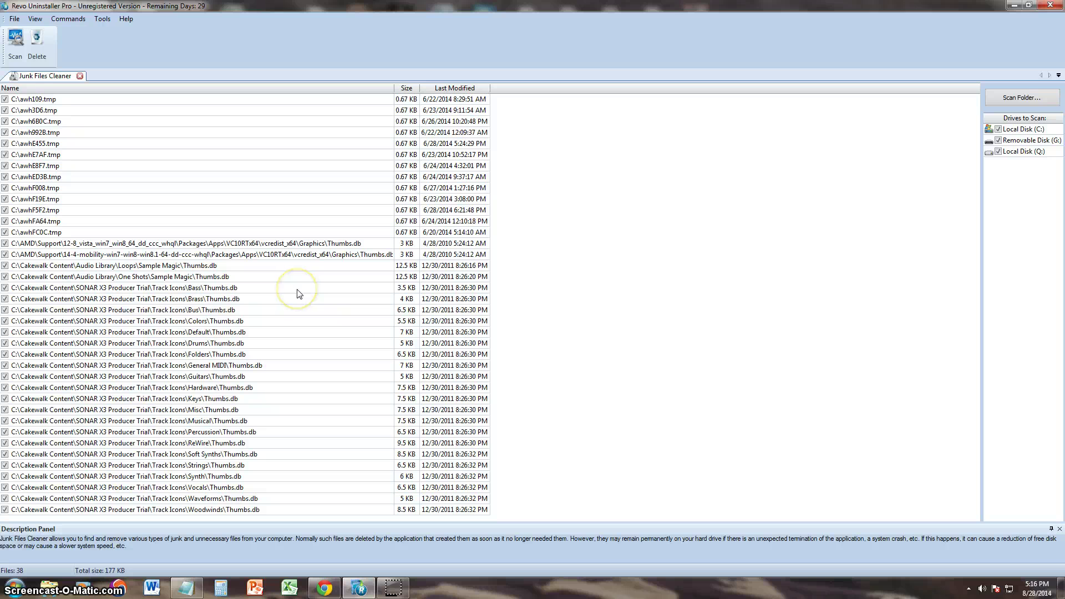
{"action": "left_click", "coordinate": [37, 48]}
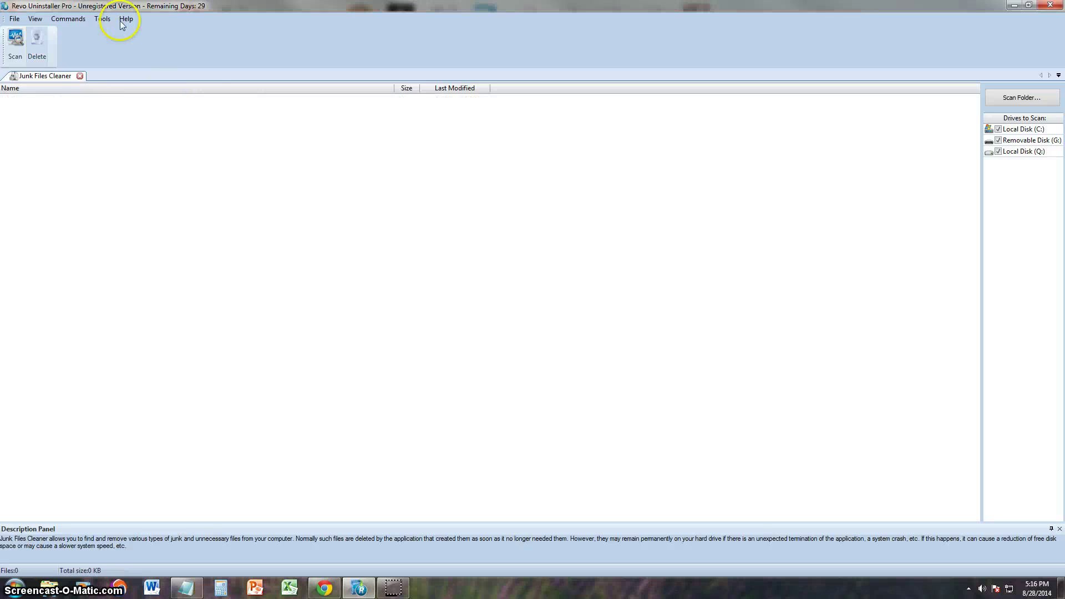
{"action": "left_click", "coordinate": [102, 19]}
Open Windows Tools, listing utilities from System Restore to Check Disk and System File Checker
{"action": "left_click", "coordinate": [166, 70]}
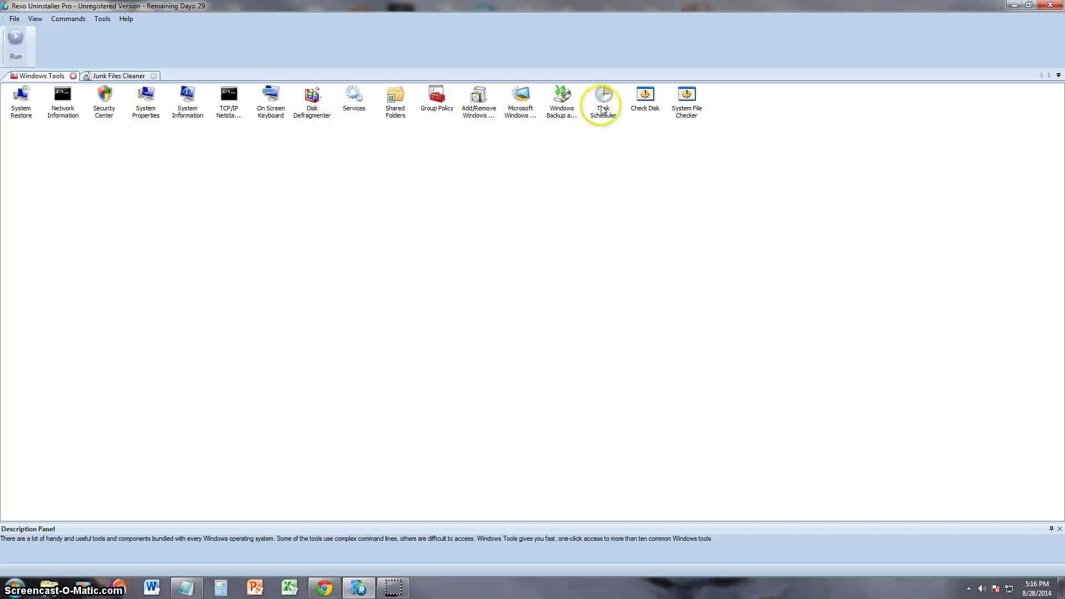
Open Browsers Cleaner and review the IE, Firefox, Chrome and Opera clean-up items
{"action": "left_click", "coordinate": [102, 19]}
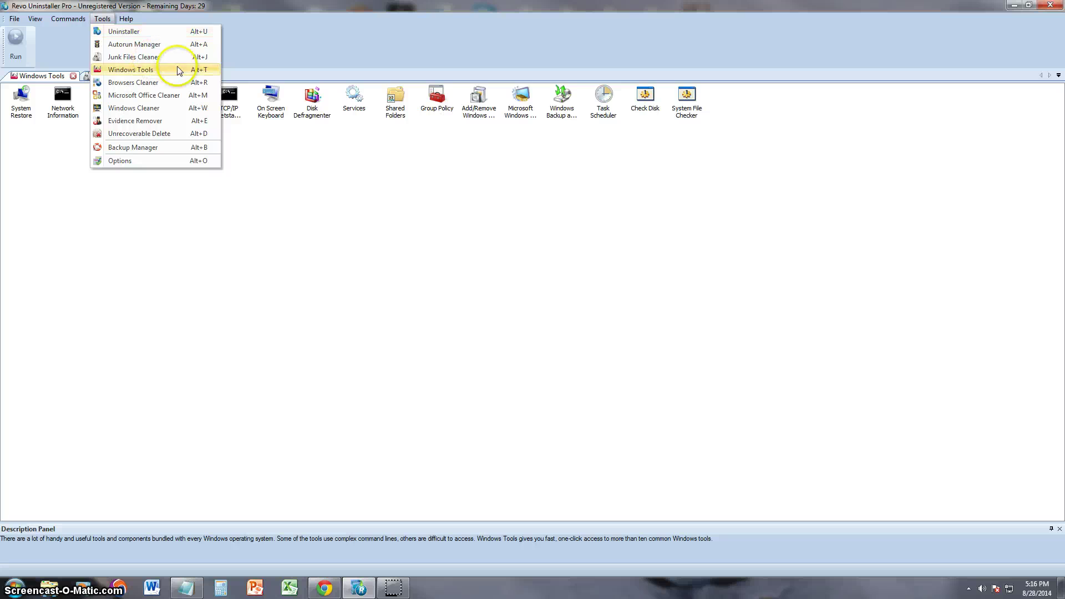
{"action": "left_click", "coordinate": [178, 83]}
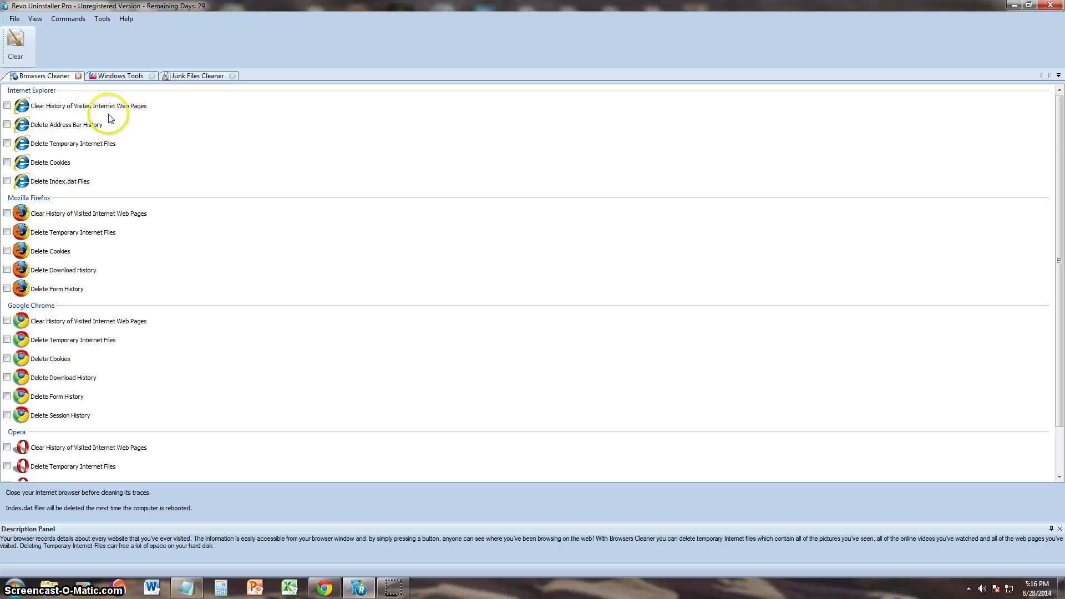
{"action": "scroll", "coordinate": [202, 290], "scroll_direction": "down", "scroll_amount": 1}
{"action": "scroll", "coordinate": [191, 307], "scroll_direction": "up", "scroll_amount": 1}
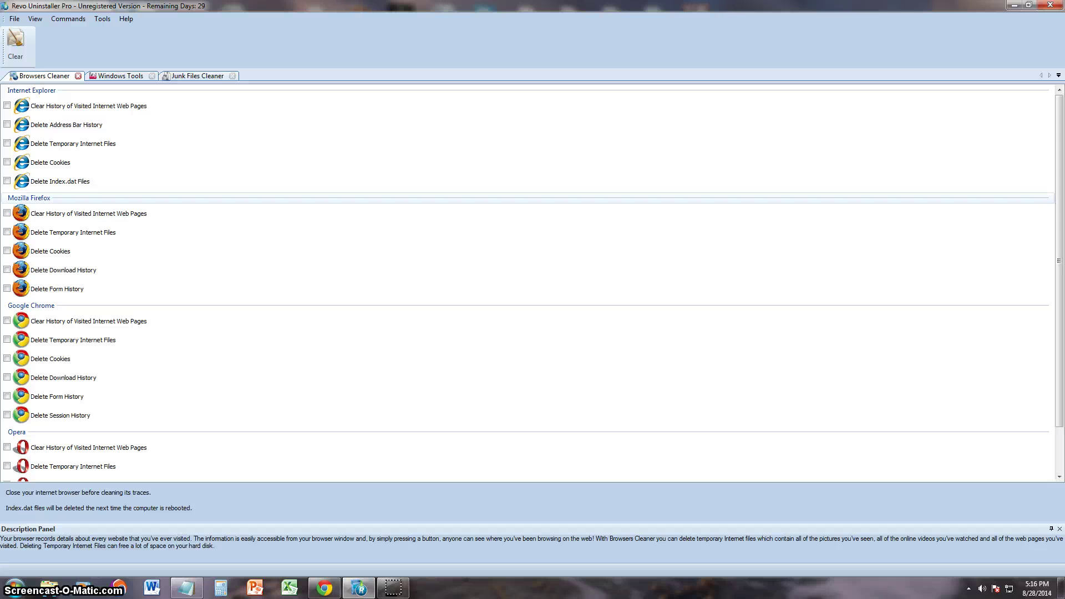
{"action": "left_click", "coordinate": [102, 18]}
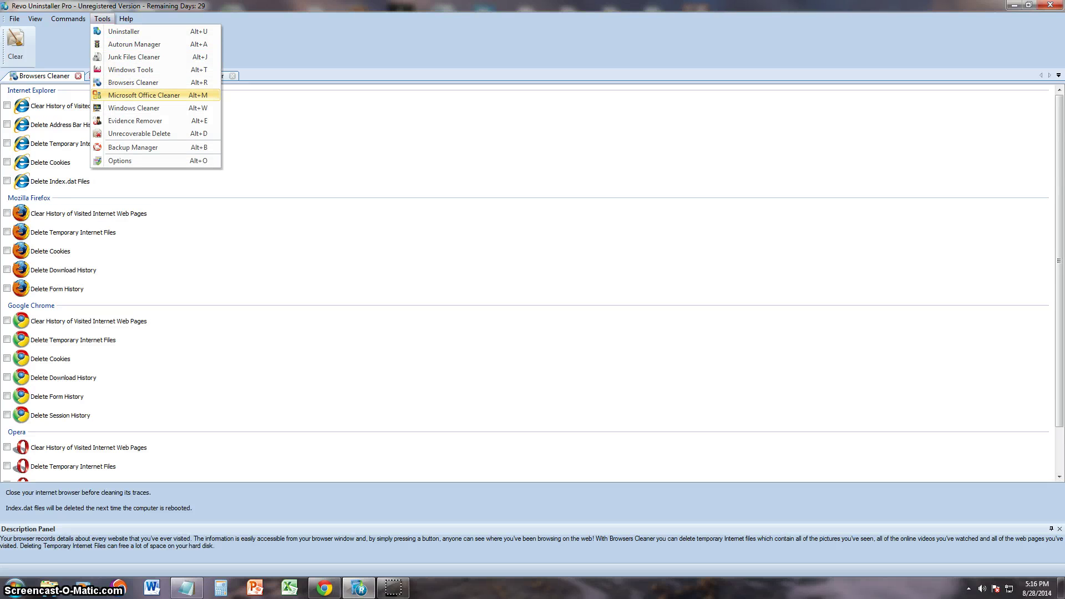
Open Microsoft Office Cleaner with Word, Excel, Access, PowerPoint and FrontPage history options
{"action": "left_click", "coordinate": [185, 95]}
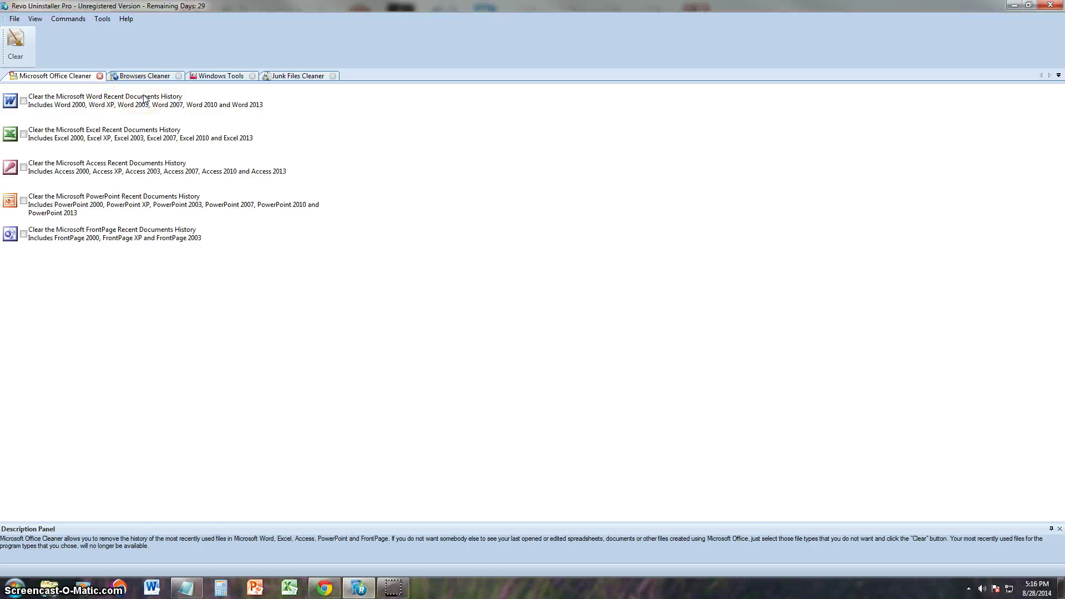
{"action": "left_click", "coordinate": [103, 20]}
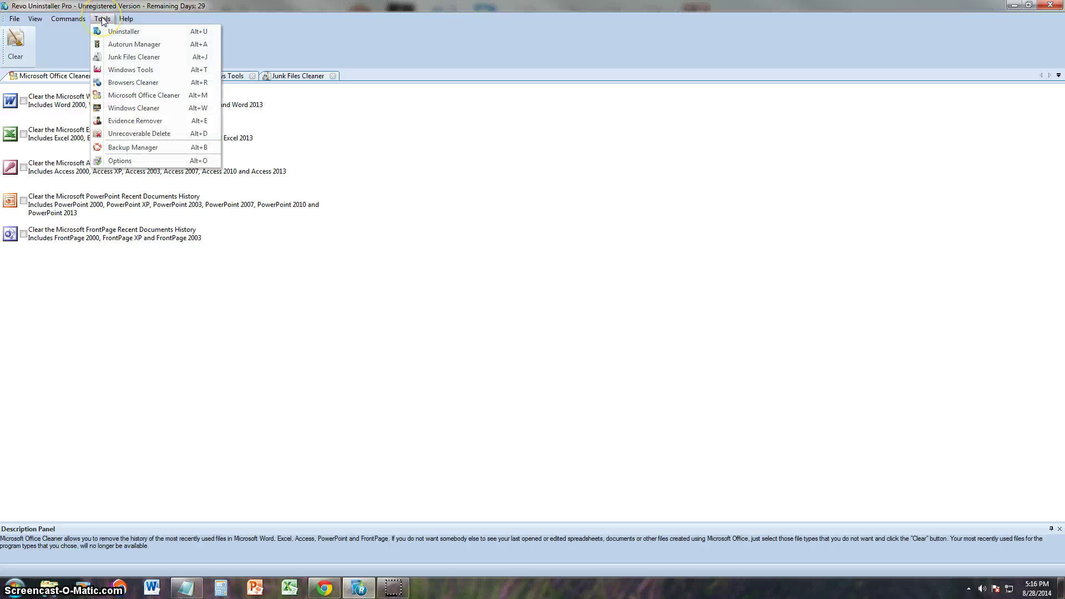
Open Windows Cleaner, listing traces such as Recent Documents history, Recycle Bin and temporary files
{"action": "left_click", "coordinate": [138, 108]}
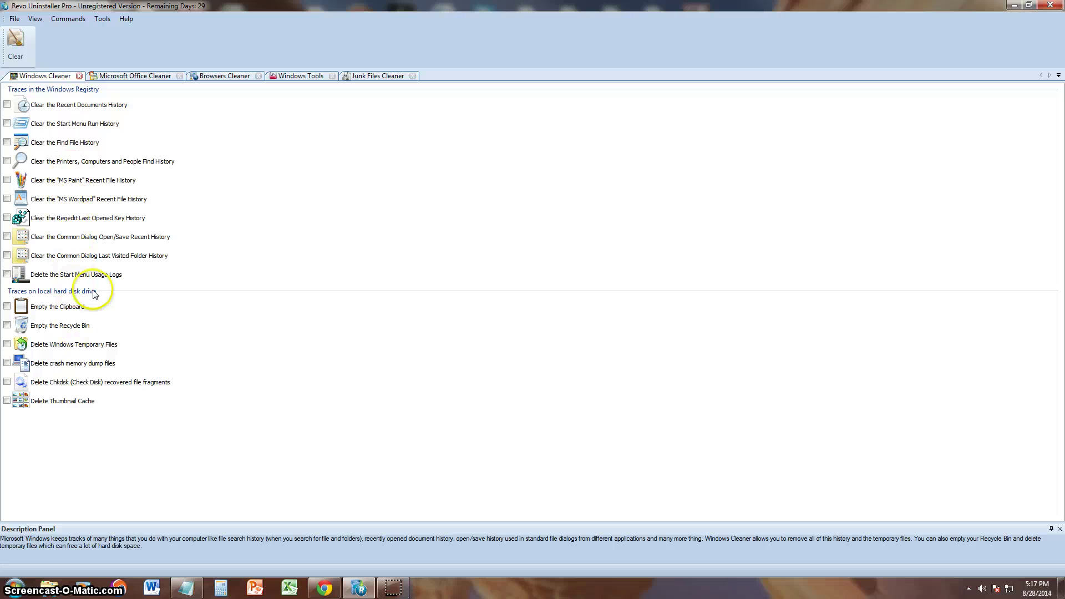
{"action": "left_click", "coordinate": [102, 18]}
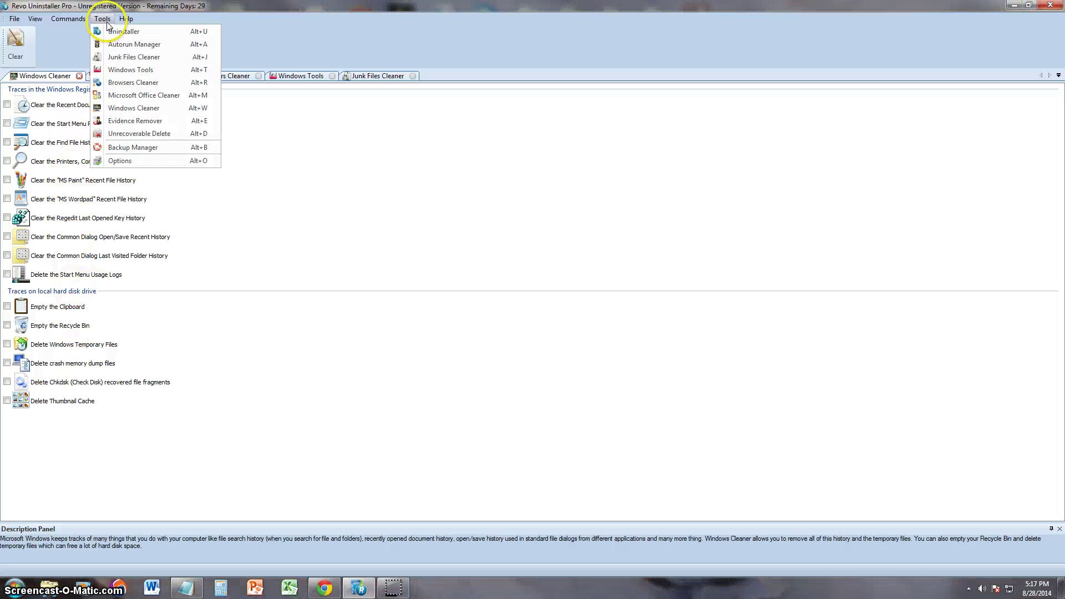
Open Evidence Remover and run it on Local Disk (C:) to wipe deleted-file traces
{"action": "left_click", "coordinate": [177, 122]}
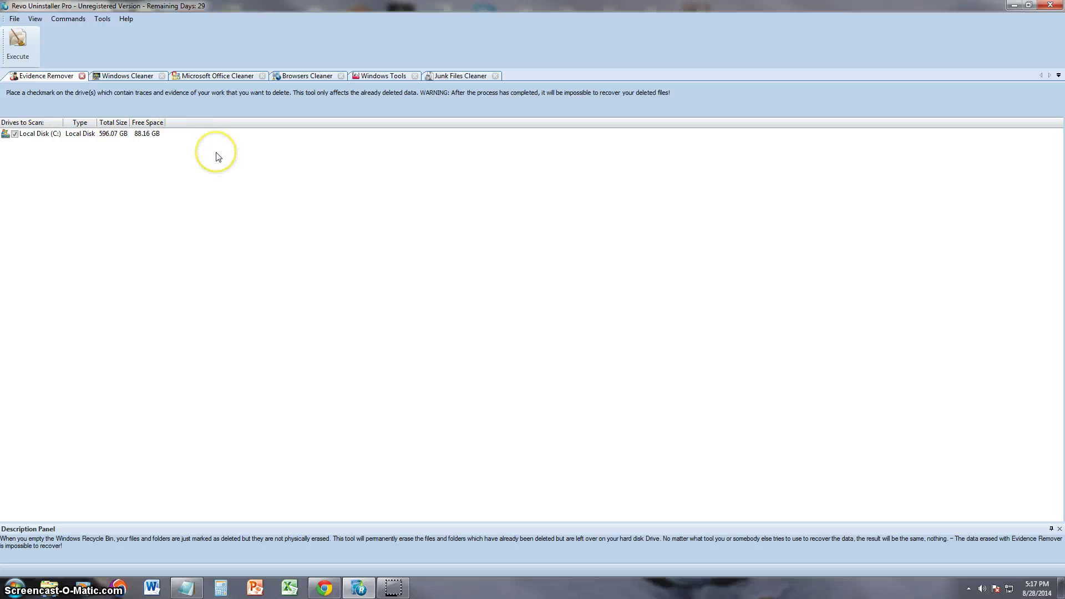
{"action": "left_click", "coordinate": [24, 57]}
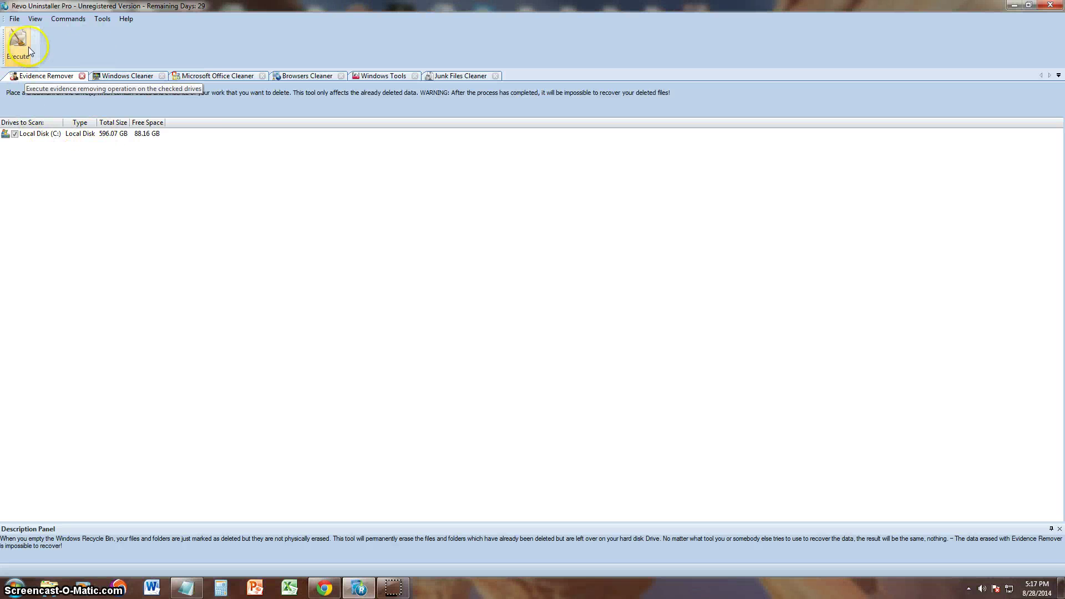
{"action": "left_click", "coordinate": [102, 19]}
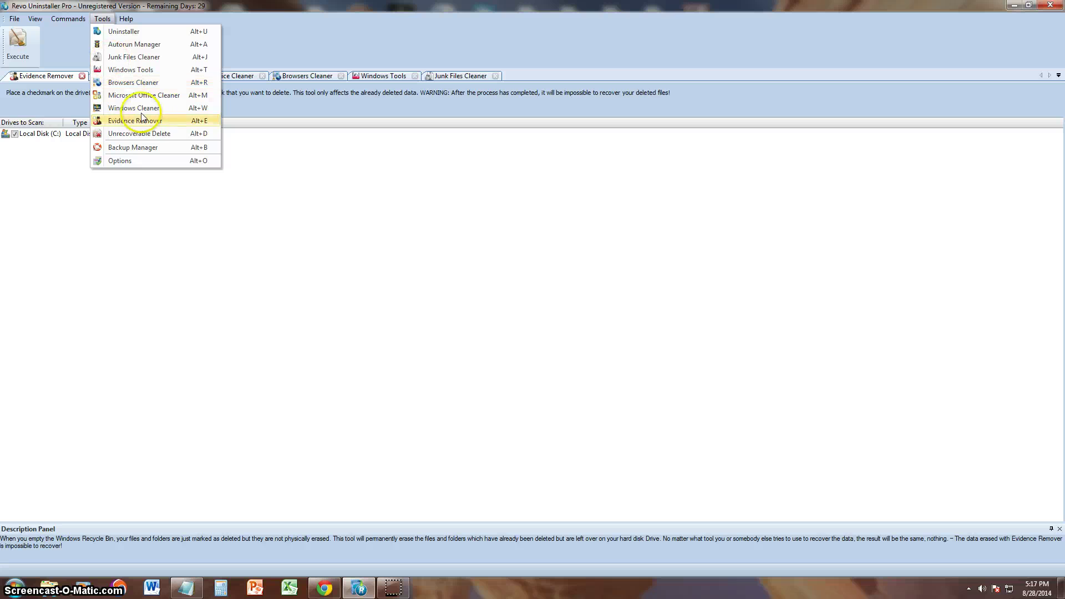
Open the Unrecoverable Delete tool, whose list of items to erase is empty
{"action": "left_click", "coordinate": [151, 135]}
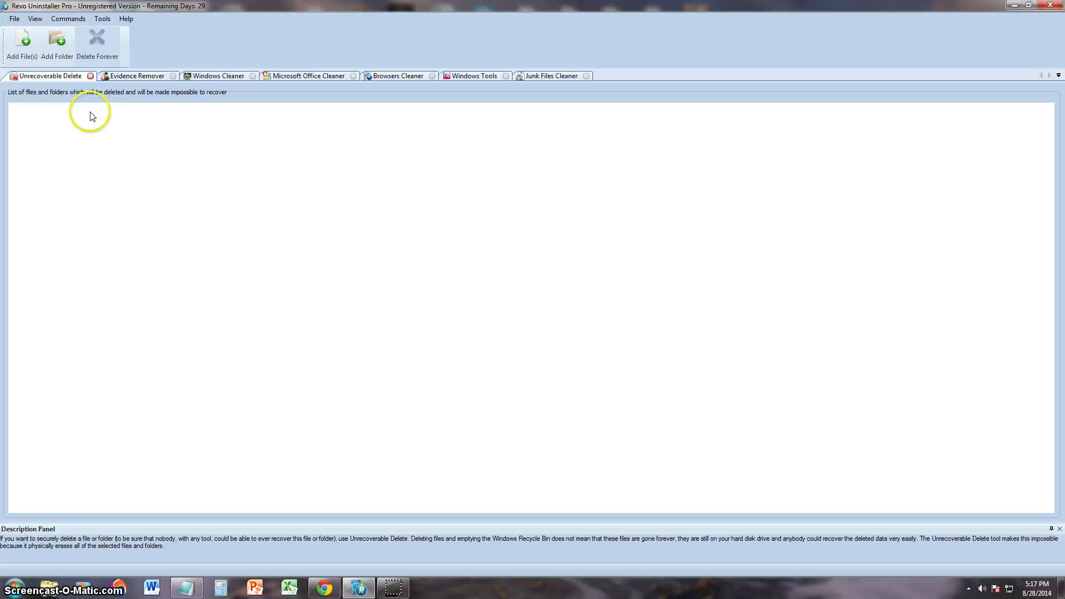
{"action": "left_click", "coordinate": [102, 19]}
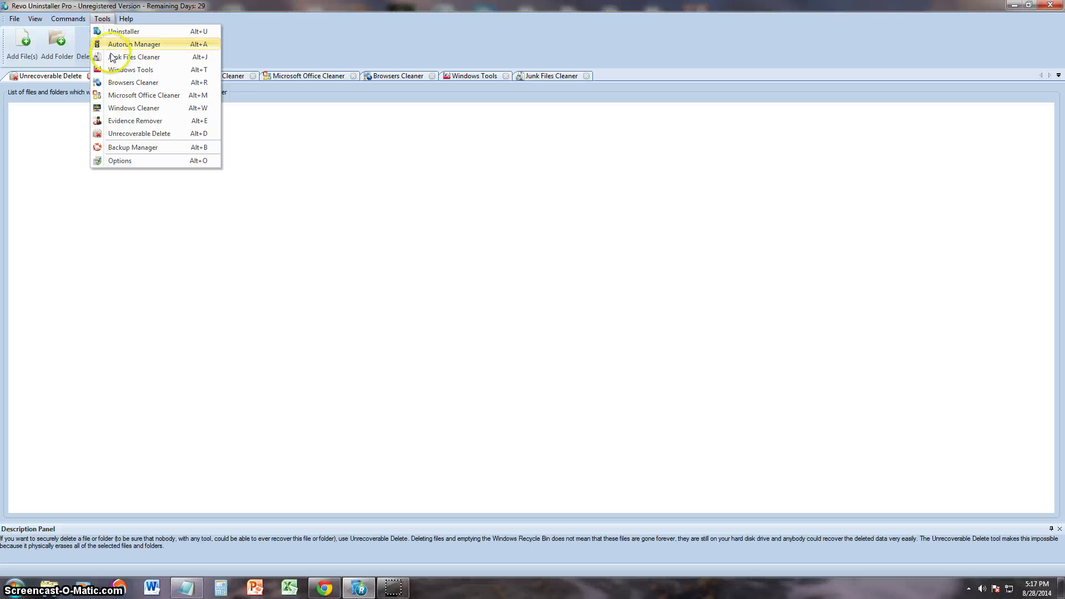
Open Backup Manager and select the Panda Cloud Cleaner restore point (14 registry items, 2.05 KB)
{"action": "left_click", "coordinate": [148, 148]}
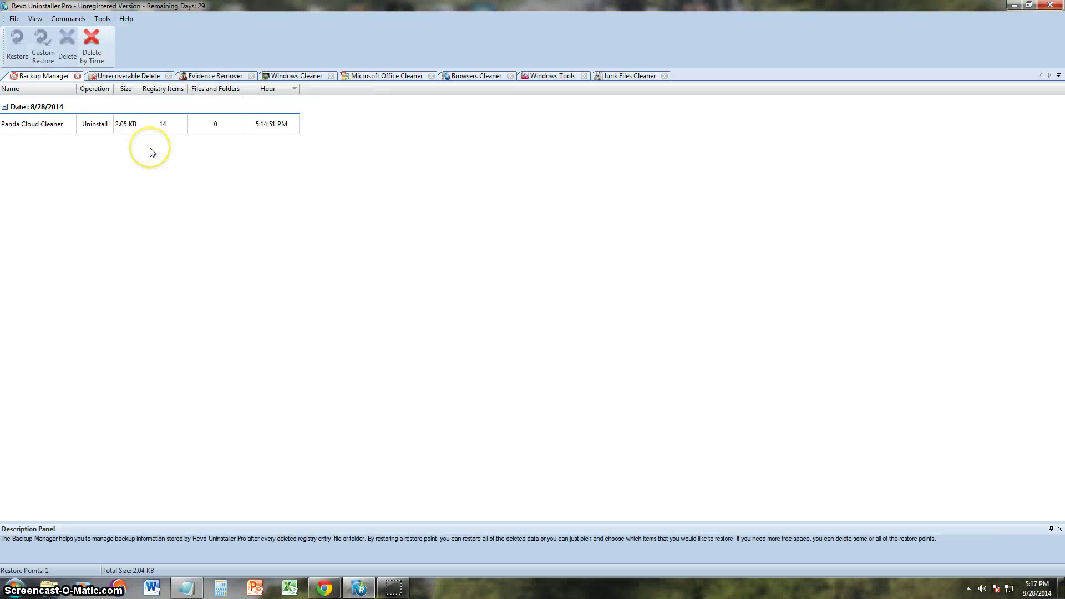
{"action": "left_click", "coordinate": [46, 125]}
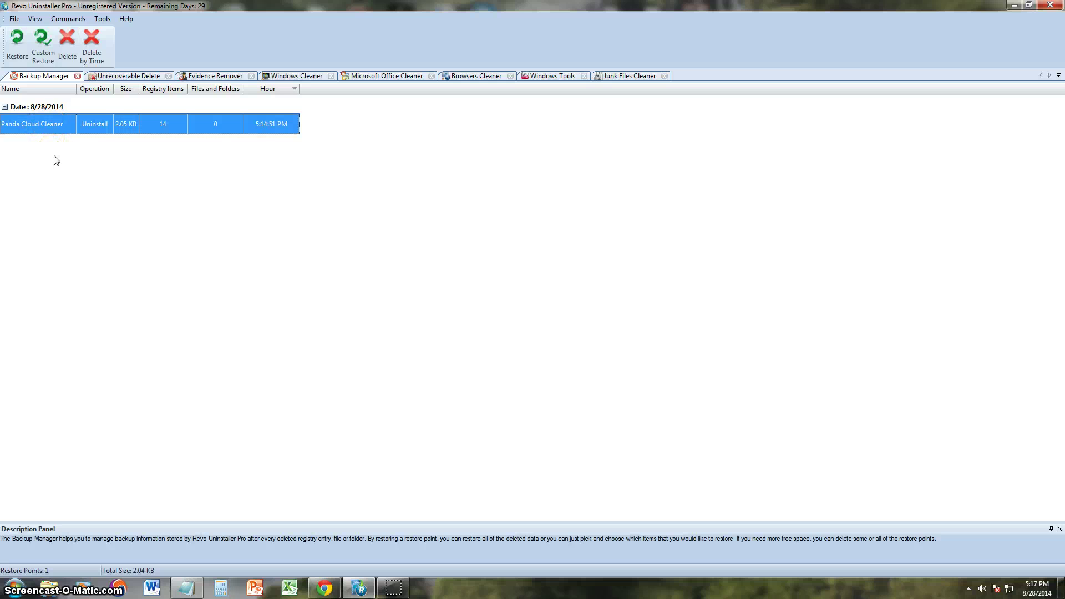
{"action": "left_click", "coordinate": [56, 161]}
{"action": "left_click", "coordinate": [56, 117]}
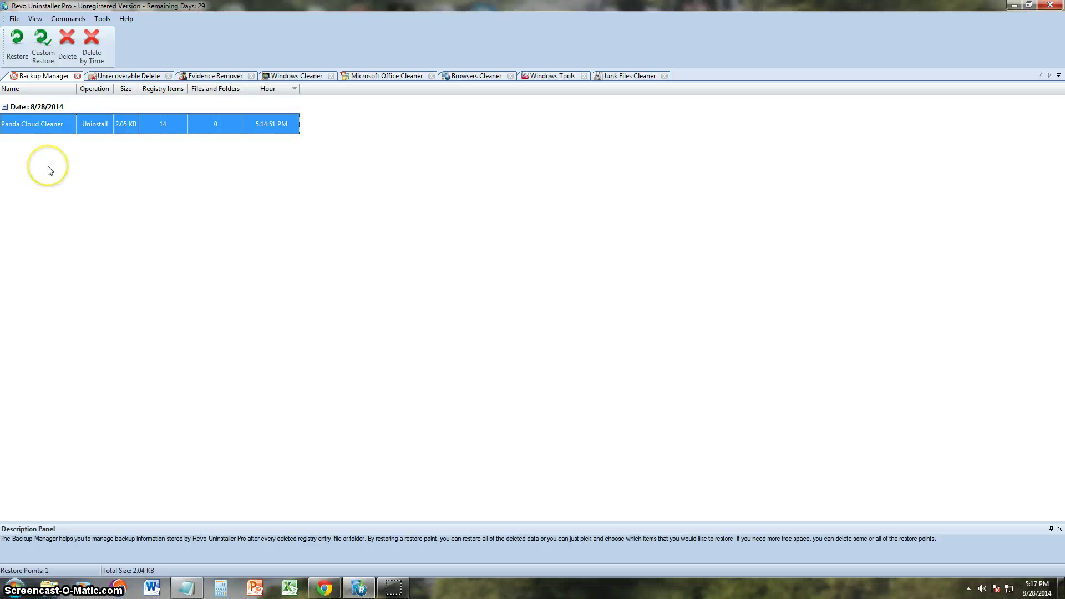
{"action": "left_click", "coordinate": [50, 135]}
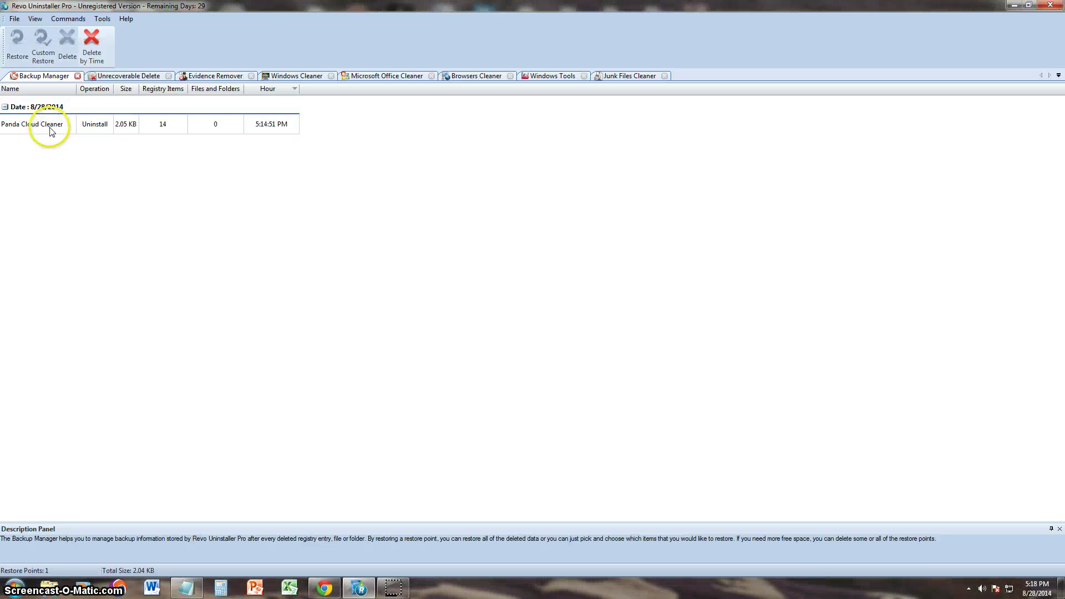
{"action": "left_click", "coordinate": [50, 131]}
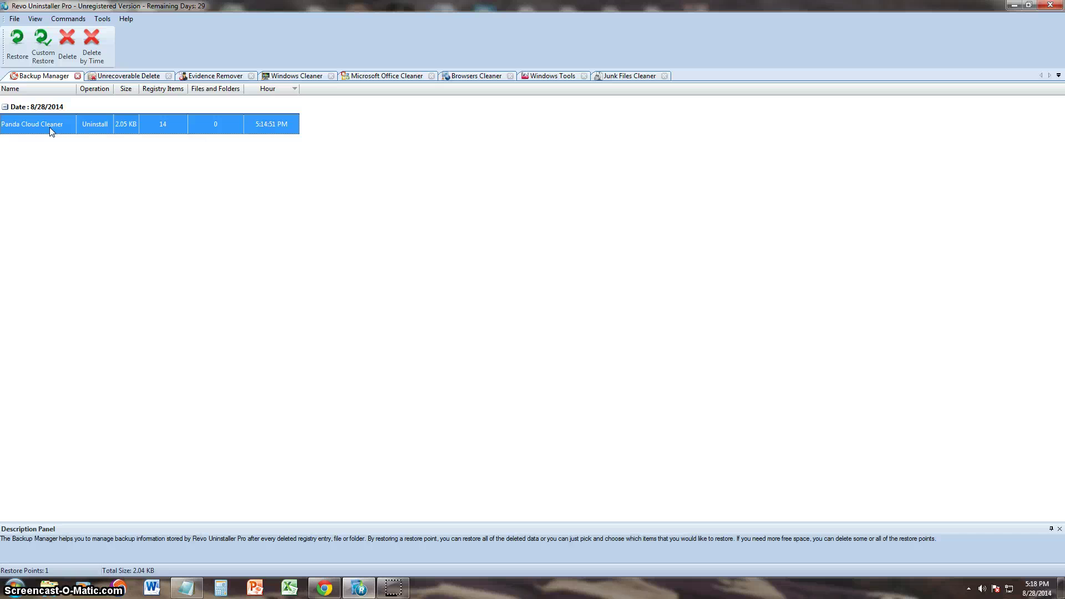
{"action": "left_click", "coordinate": [64, 140]}
{"action": "left_click", "coordinate": [46, 120]}
{"action": "left_click", "coordinate": [103, 18]}
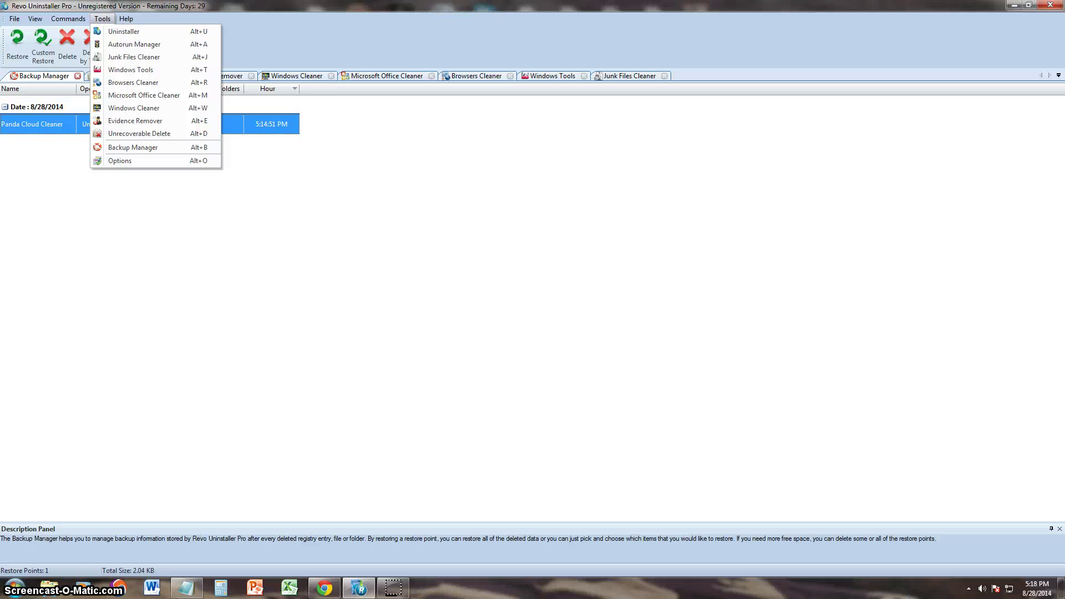
Browse the All Programs, Traced Programs, Logs Database, Groups Manager and Junk Files Cleaner options pages, then close Options
{"action": "left_click", "coordinate": [176, 161]}
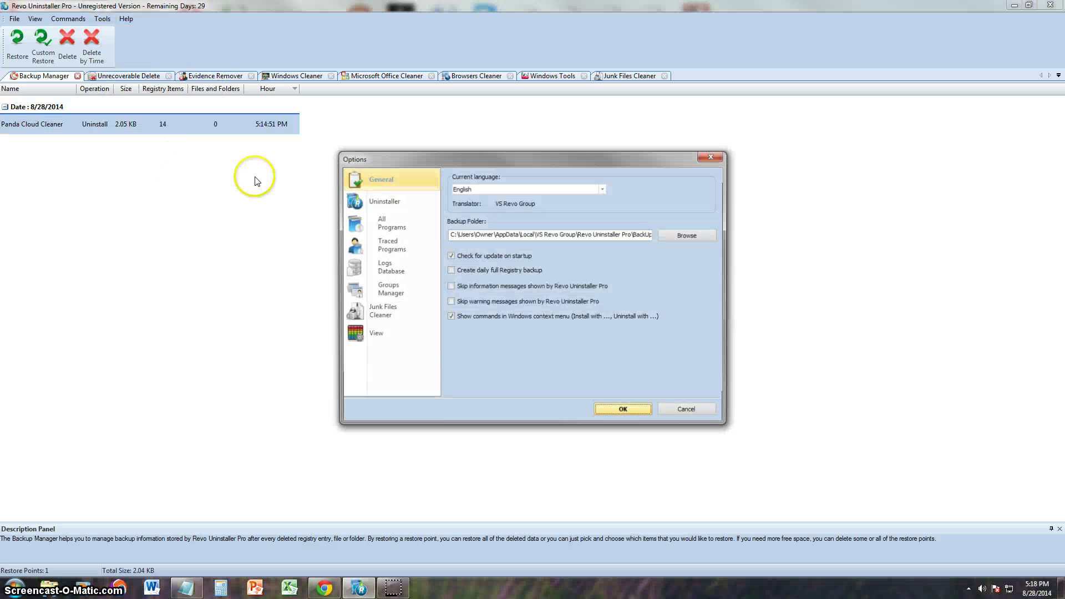
{"action": "left_click_drag", "start_coordinate": [469, 158], "coordinate": [365, 144]}
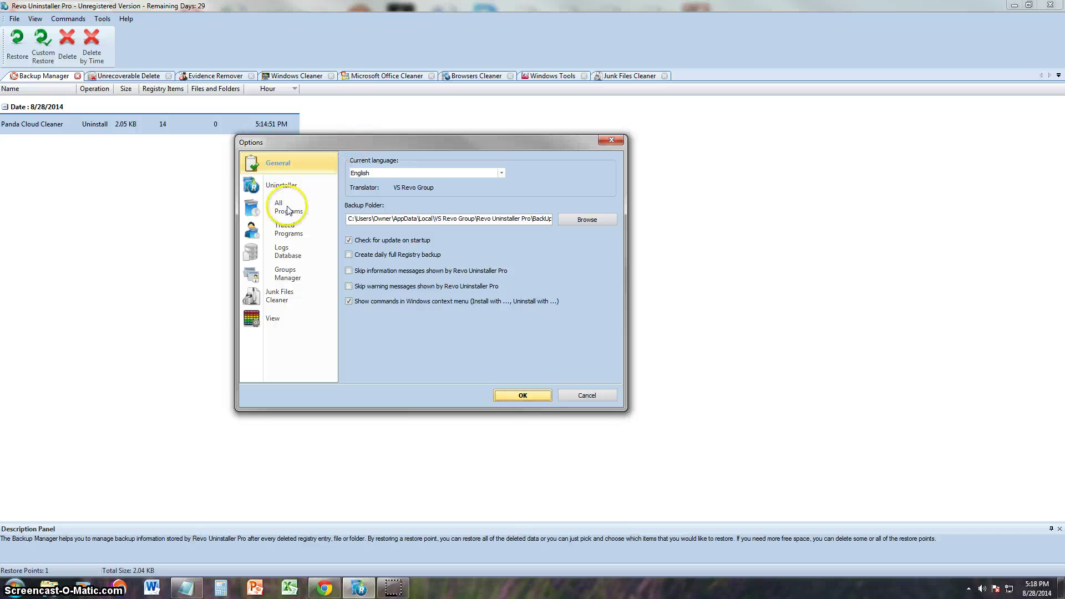
{"action": "left_click", "coordinate": [287, 210]}
{"action": "left_click", "coordinate": [286, 231]}
{"action": "left_click", "coordinate": [285, 254]}
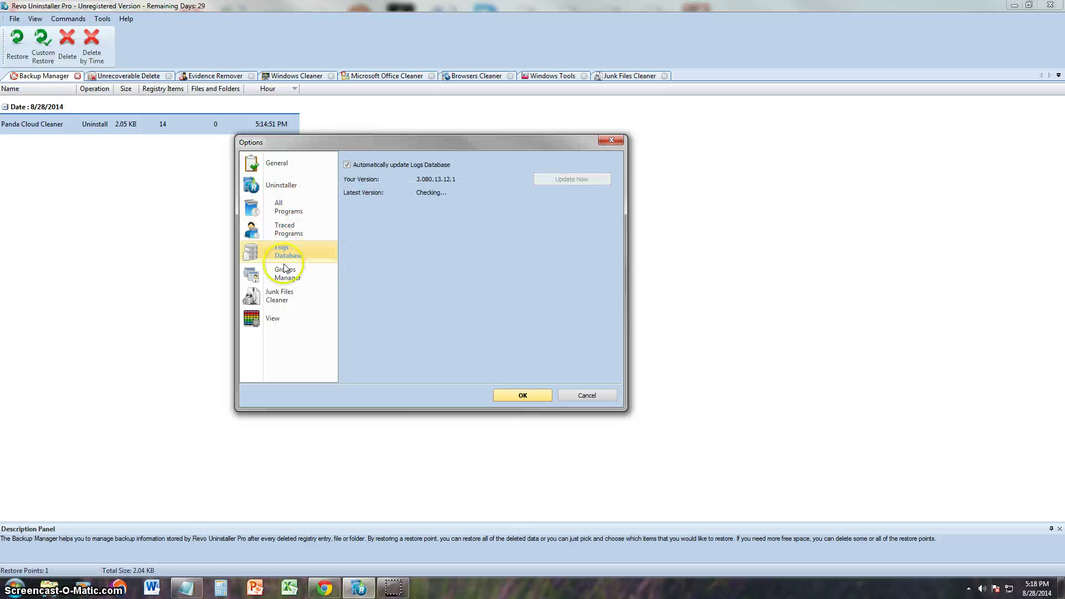
{"action": "left_click", "coordinate": [286, 271]}
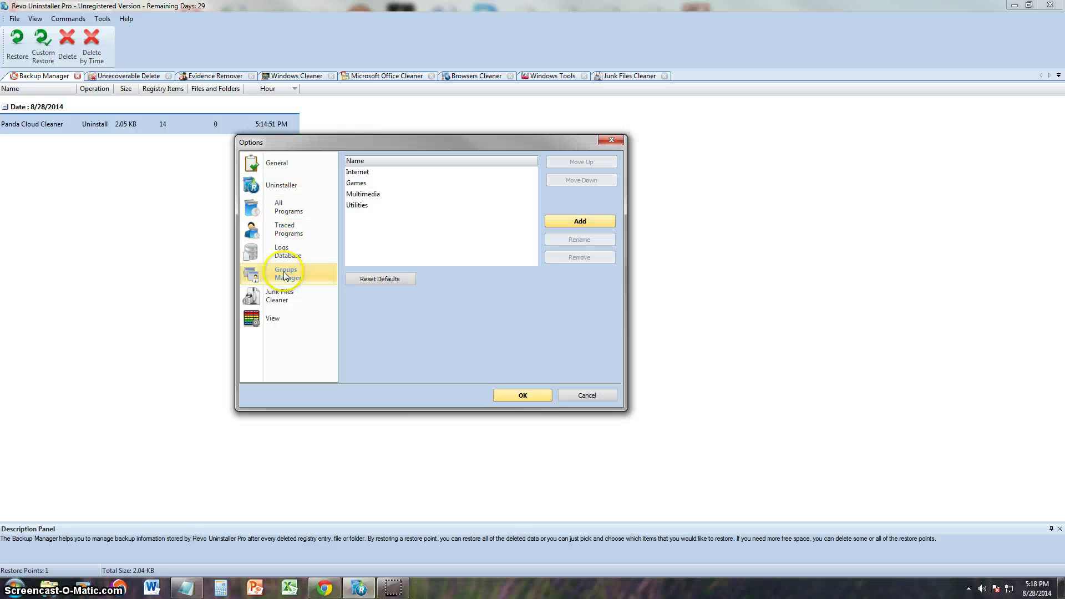
{"action": "left_click", "coordinate": [283, 306]}
{"action": "left_click", "coordinate": [611, 140]}
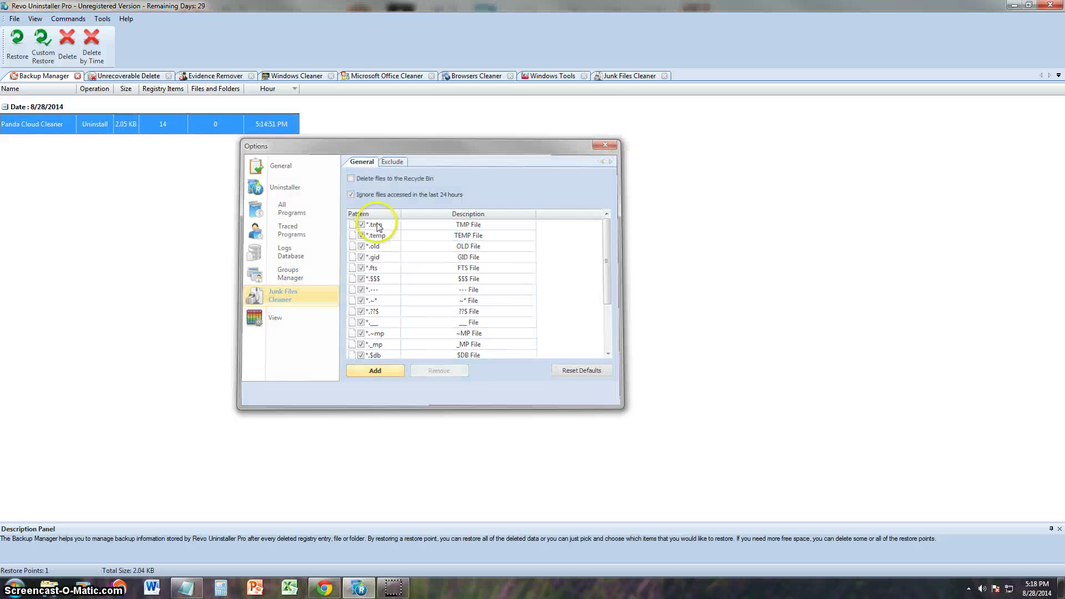
Return to the Uninstaller's 102-program list and view Microsoft Office Starter 2010's size, version and install date
{"action": "left_click", "coordinate": [14, 18]}
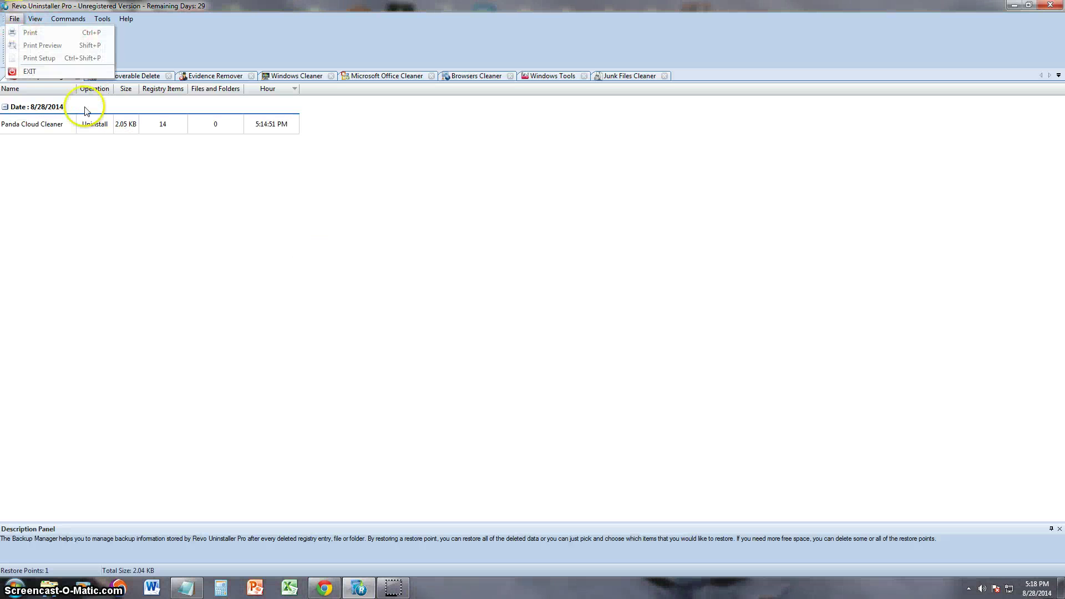
{"action": "left_click", "coordinate": [342, 281]}
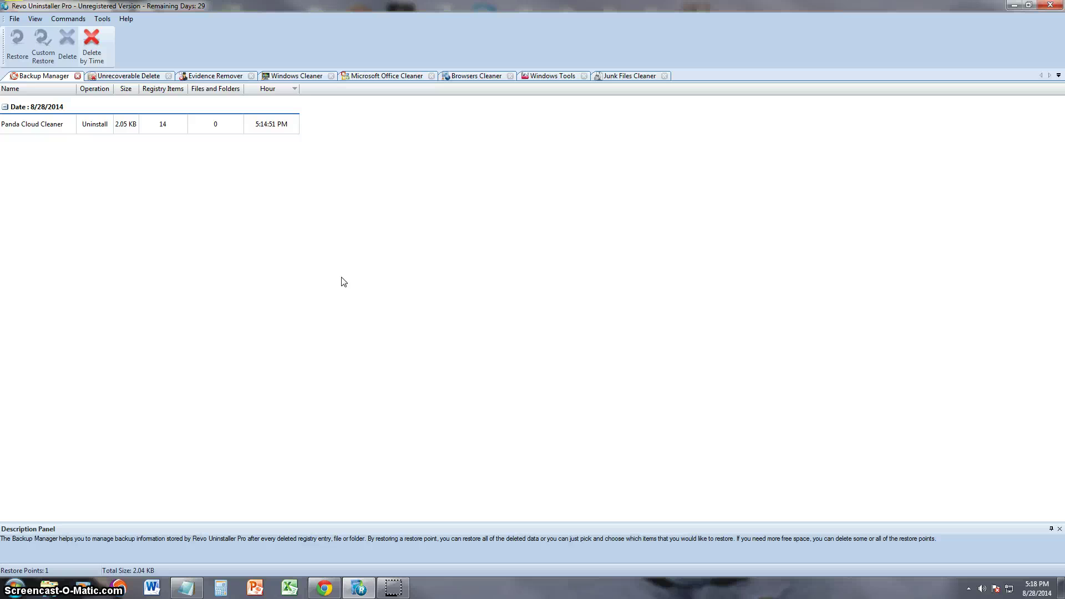
{"action": "left_click", "coordinate": [102, 18]}
{"action": "left_click", "coordinate": [111, 30]}
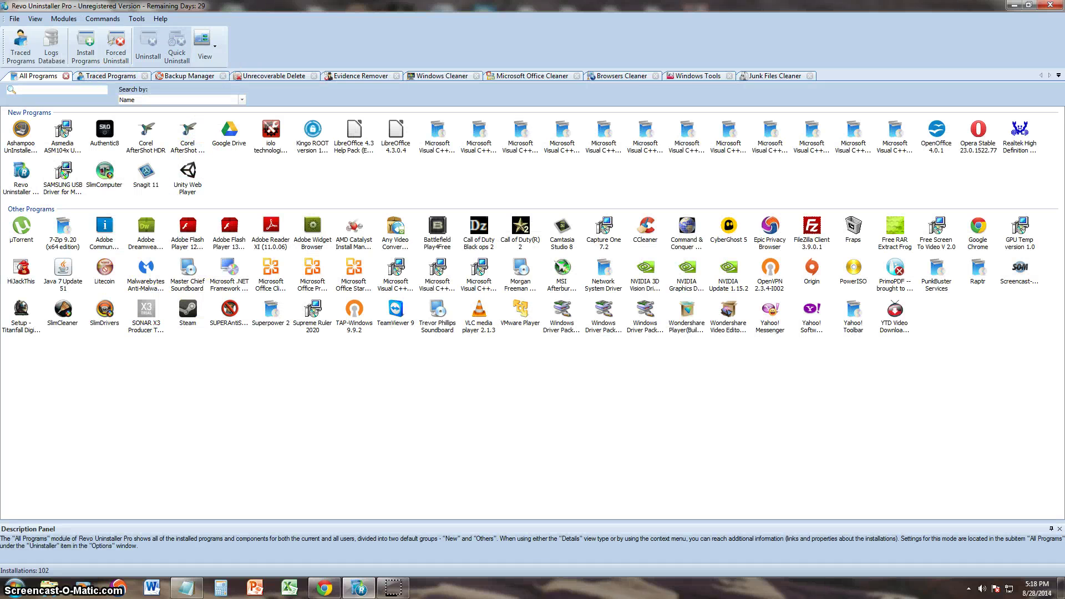
{"action": "mouse_move", "coordinate": [355, 281]}
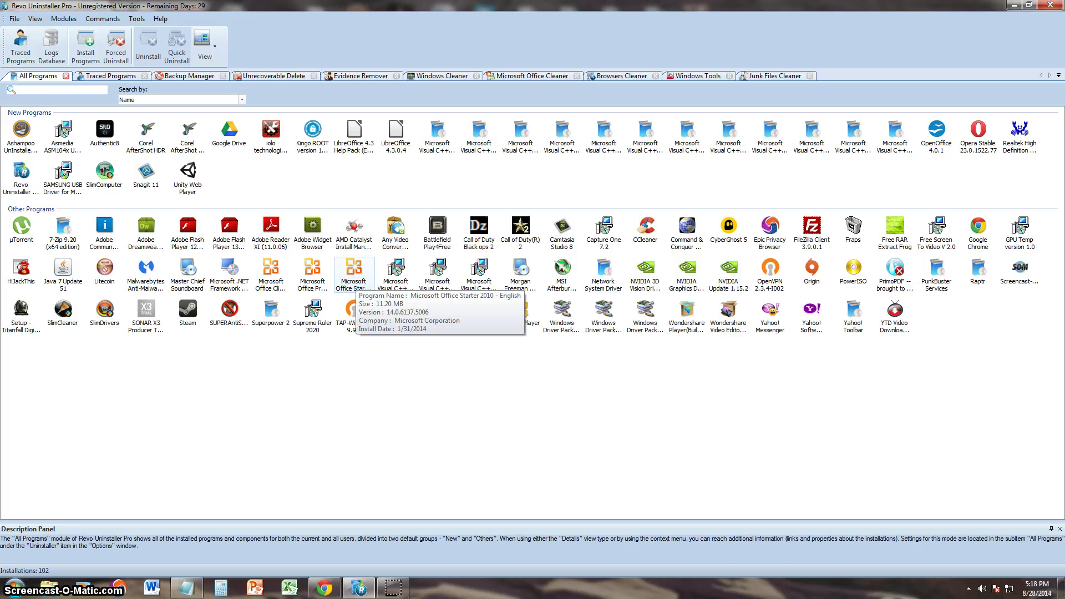
{"action": "left_click", "coordinate": [349, 268]}
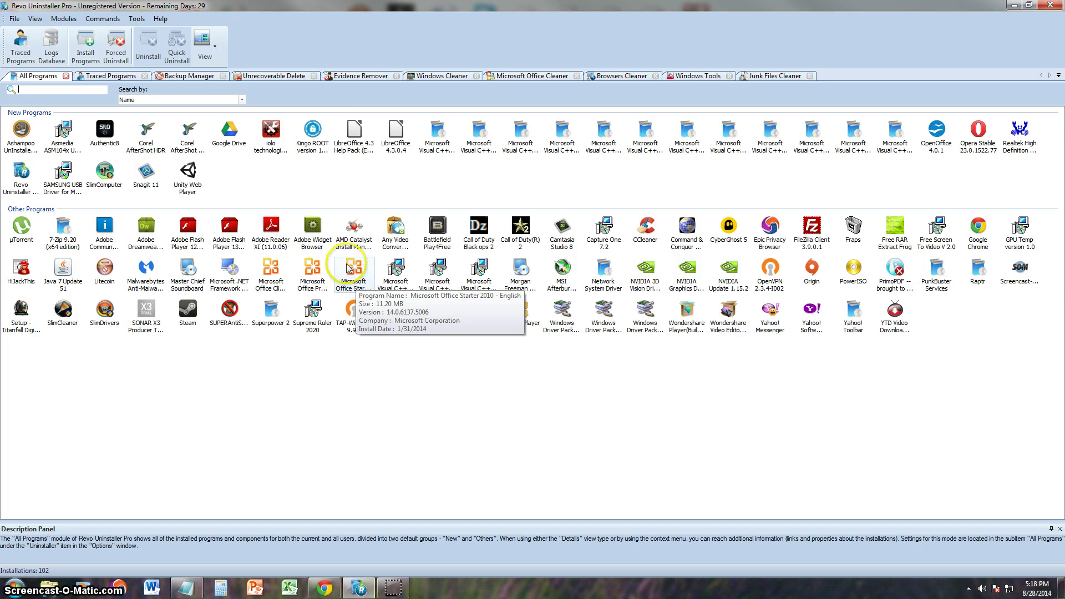
{"action": "left_click", "coordinate": [136, 19]}
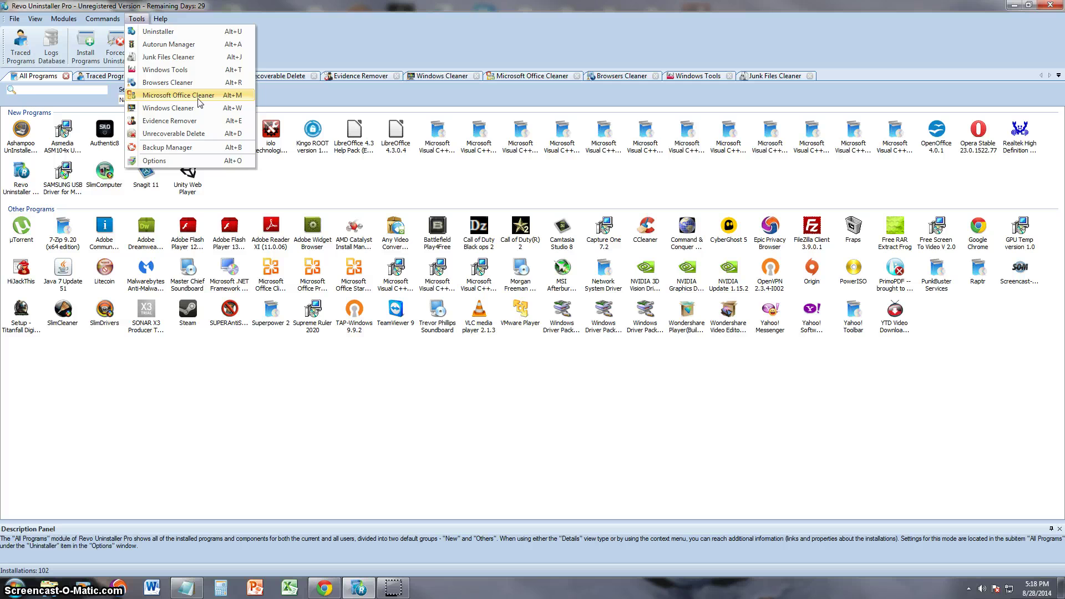
Show CCleaner's install details, then switch to PCMag's Revo Uninstaller Pro review in Chrome
{"action": "left_click", "coordinate": [646, 228]}
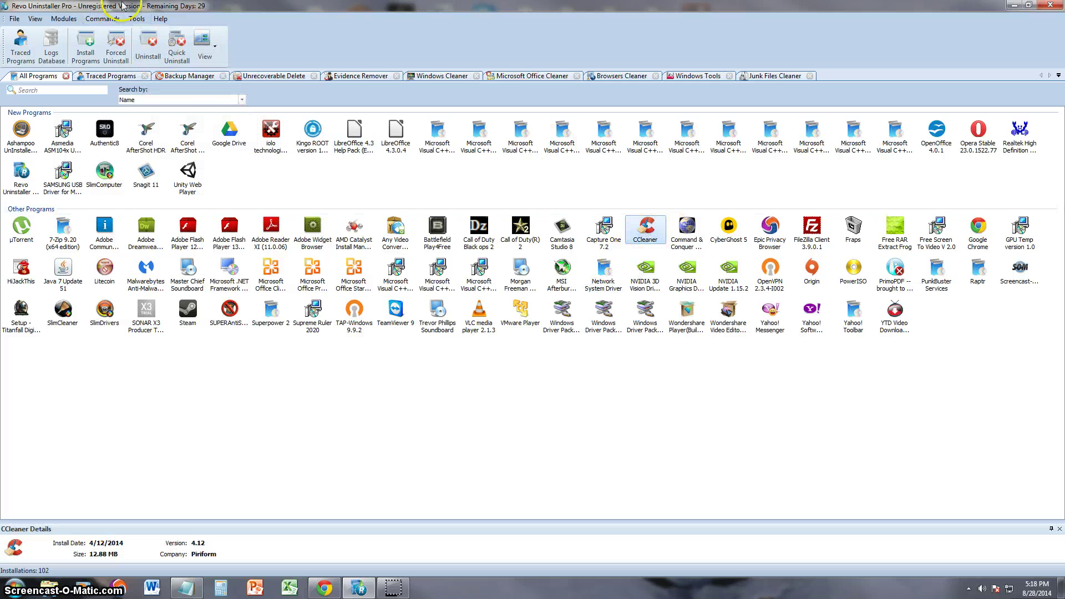
{"action": "left_click", "coordinate": [136, 19]}
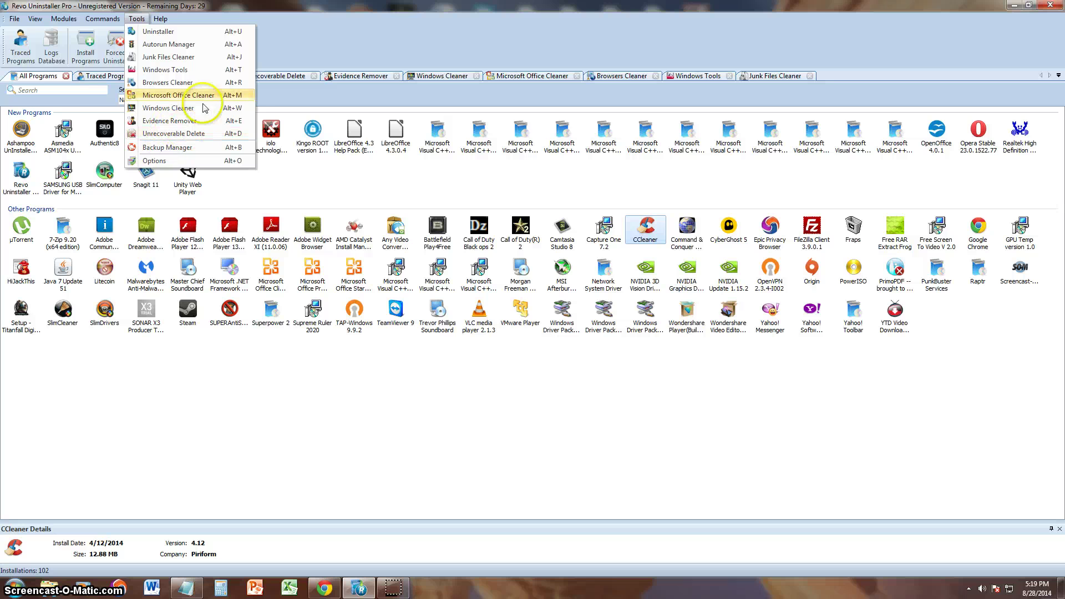
{"action": "left_click", "coordinate": [339, 51]}
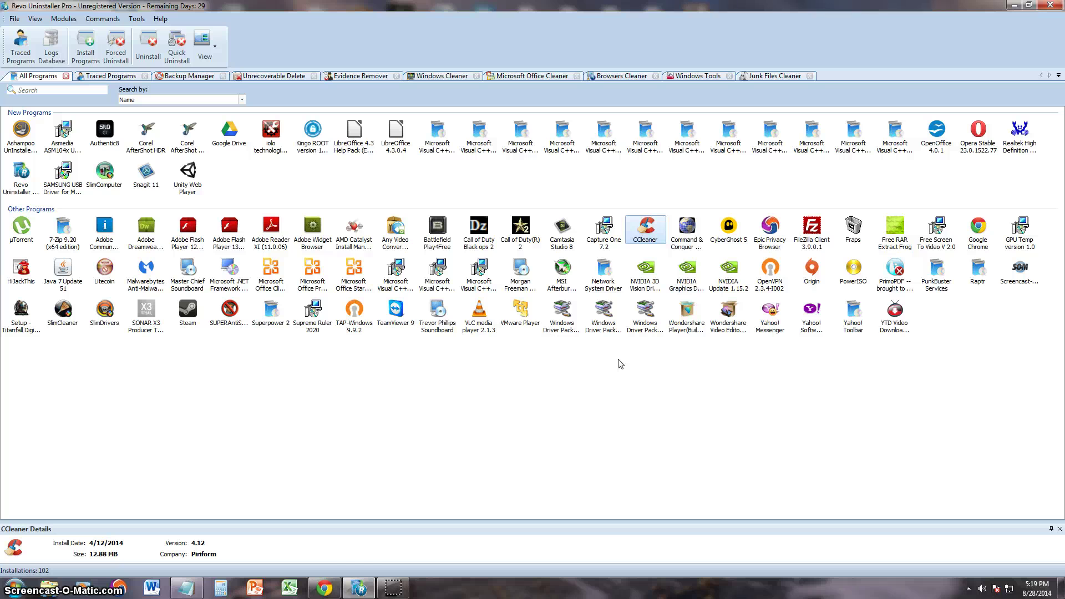
{"action": "left_click", "coordinate": [333, 591]}
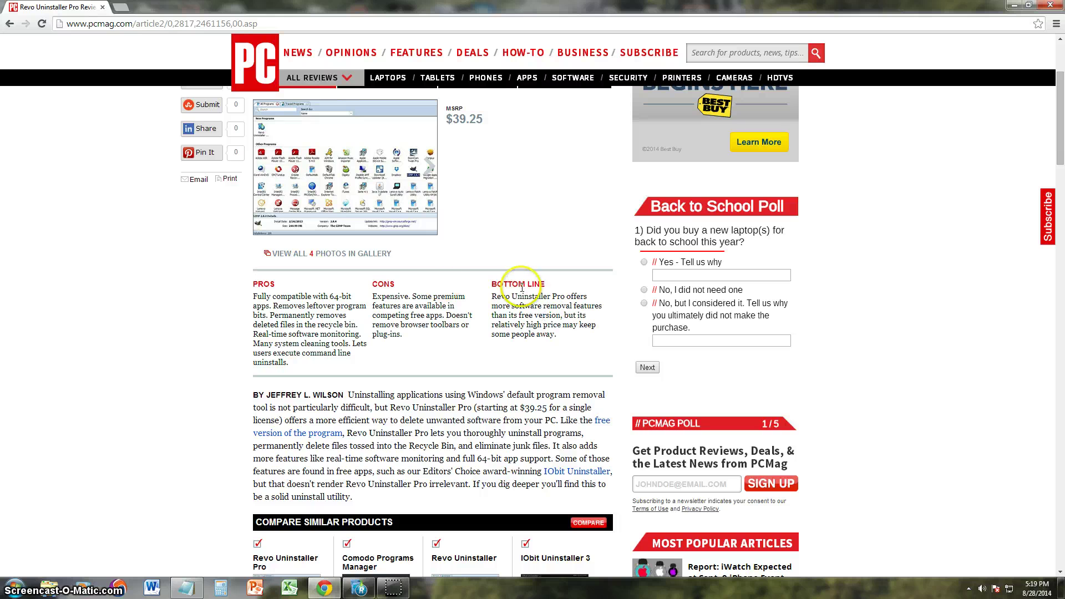
{"action": "scroll", "coordinate": [516, 296], "scroll_direction": "up", "scroll_amount": 1}
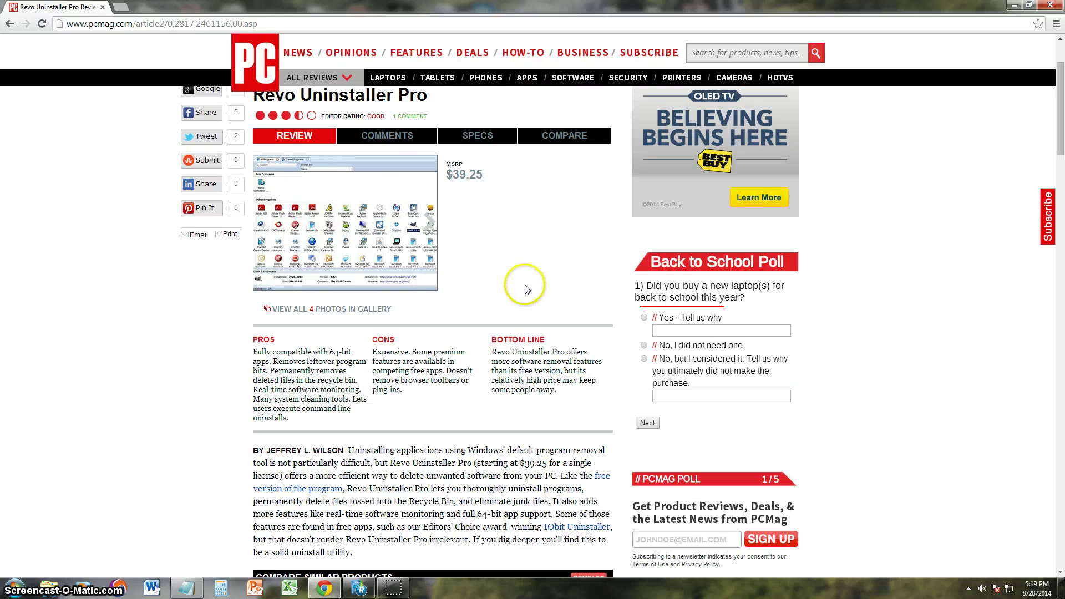